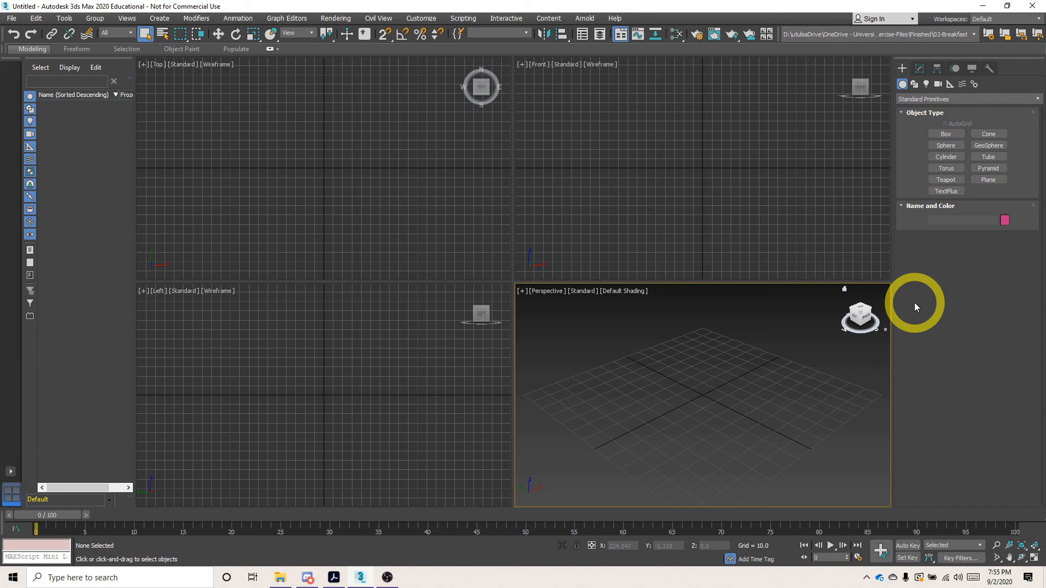
- Draw a rectangular plane in the Top view and set its length to 1004 and its width to 2312
left_click(986, 180)
left_click_drag(237, 109, 419, 233)
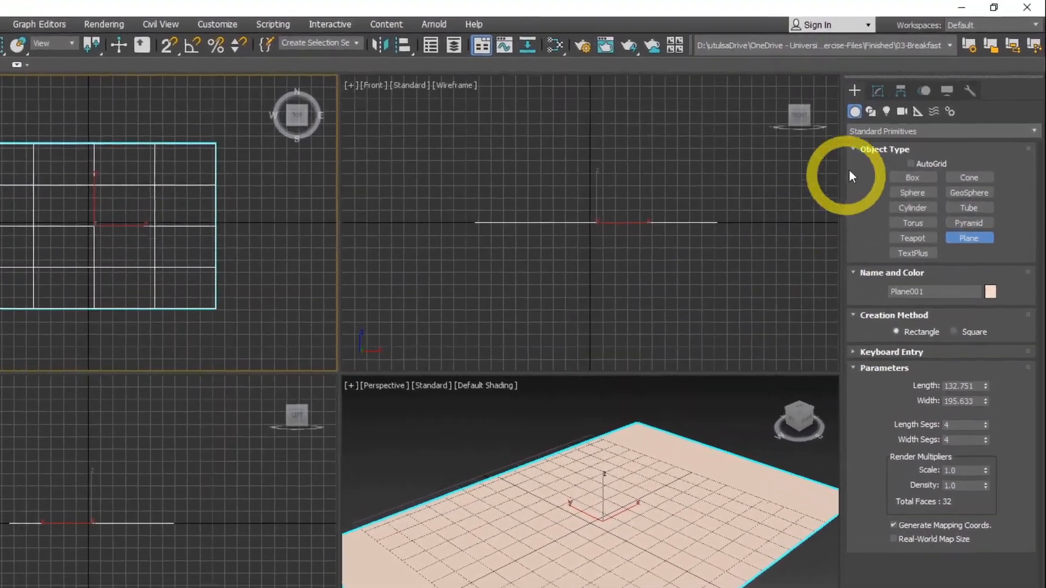
left_click(877, 91)
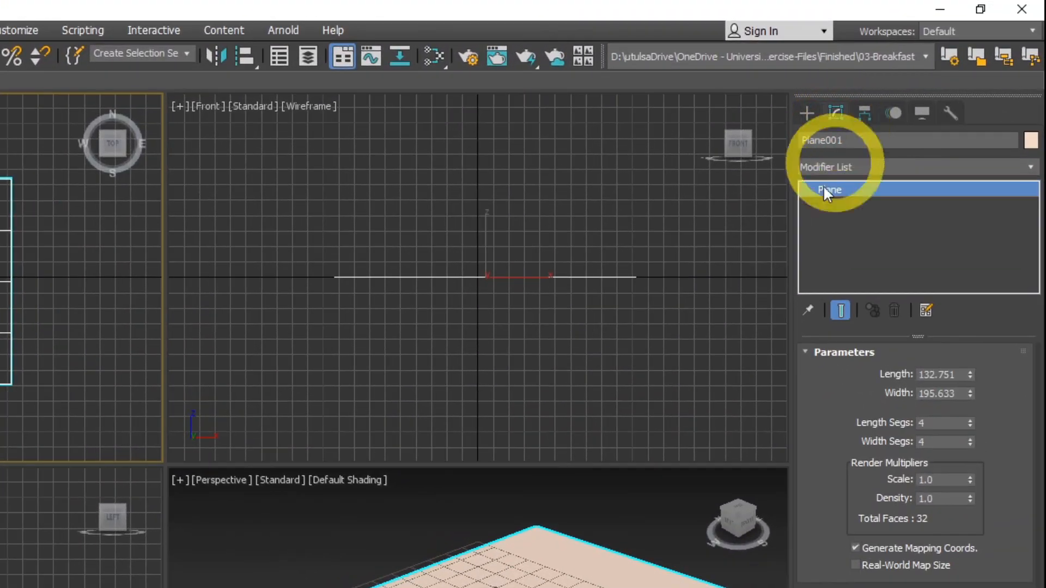
double_click(932, 375)
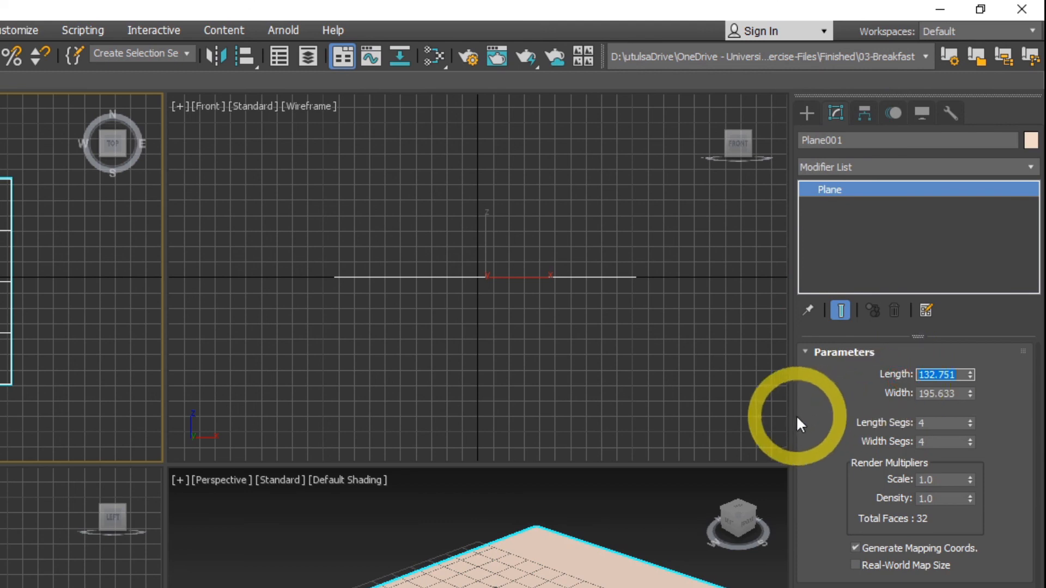
type("100")
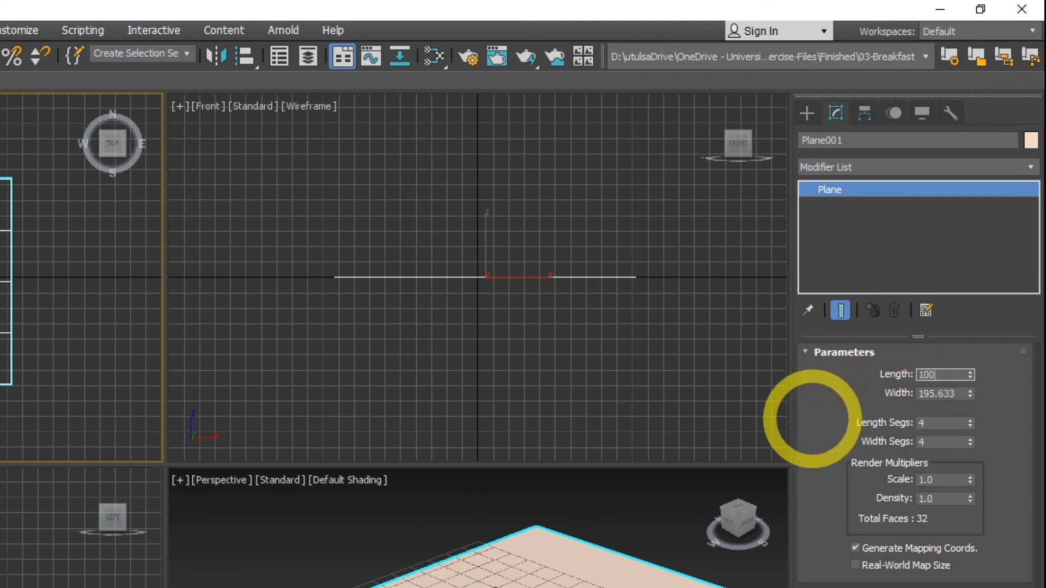
type("4")
key("Tab")
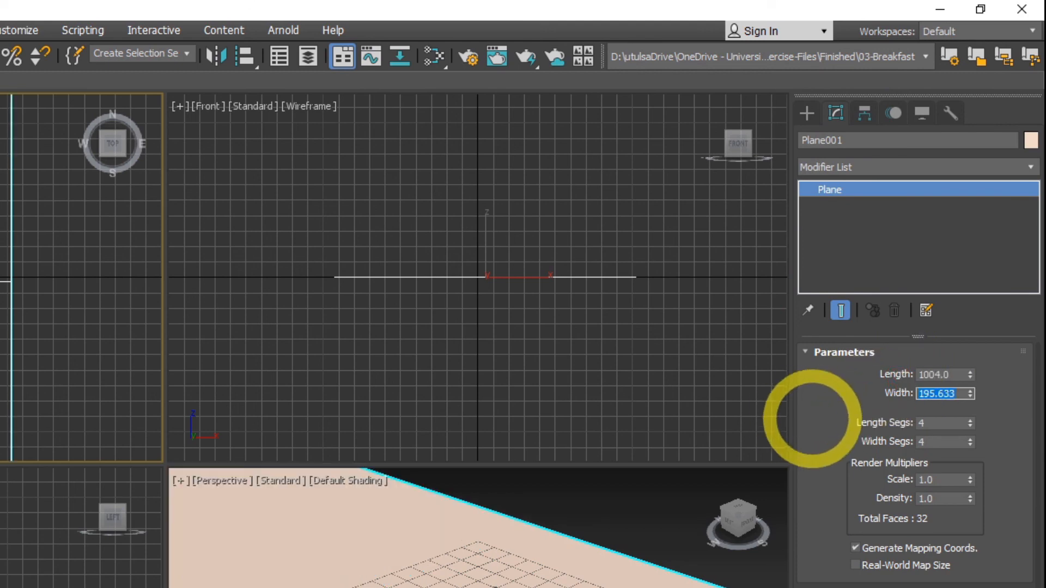
type("2312")
key("Return")
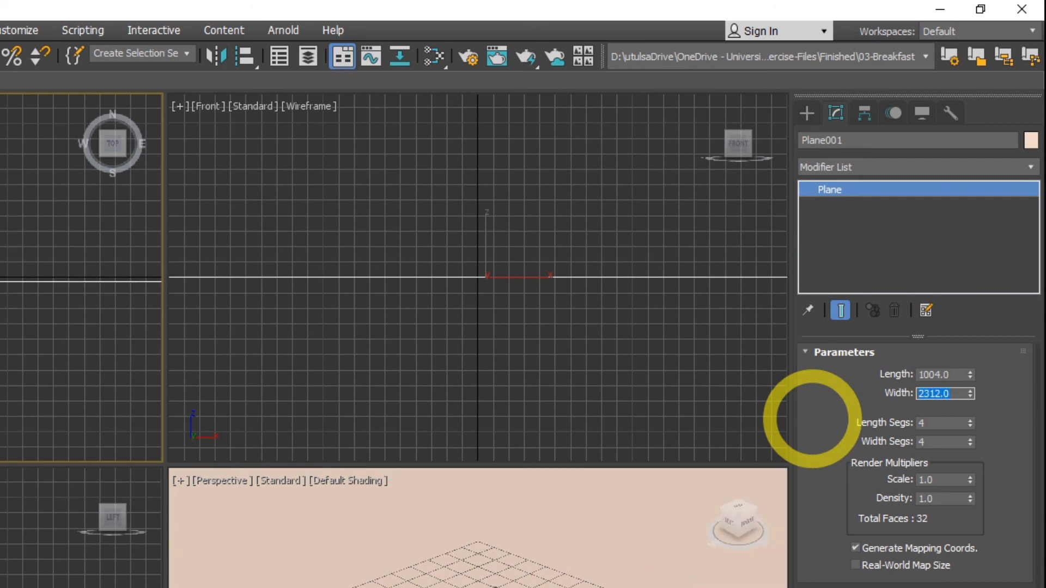
- Maximize the Top view with the whole plane framed in it and select the plane
left_click(379, 568)
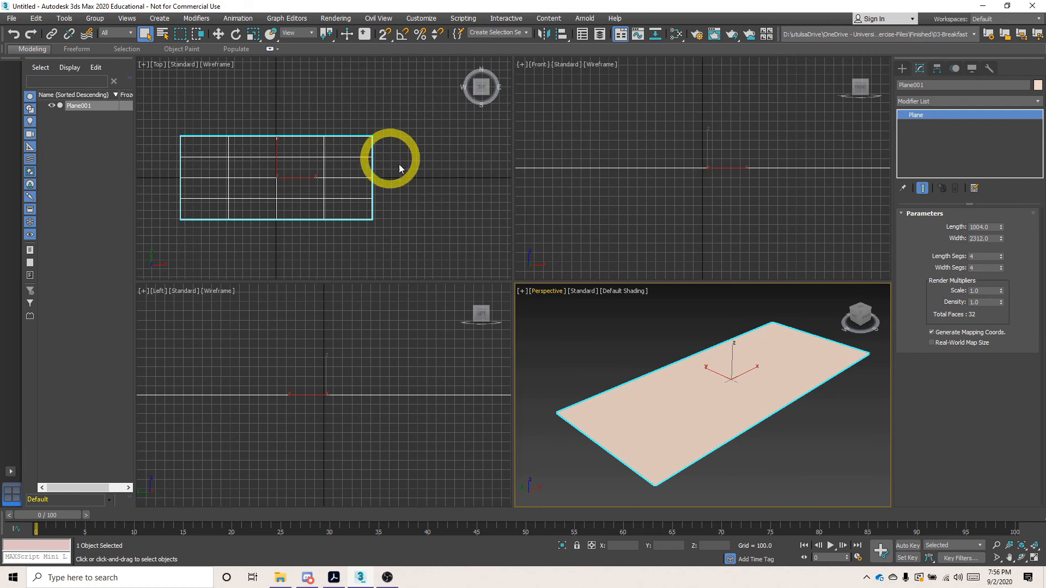
left_click(422, 172)
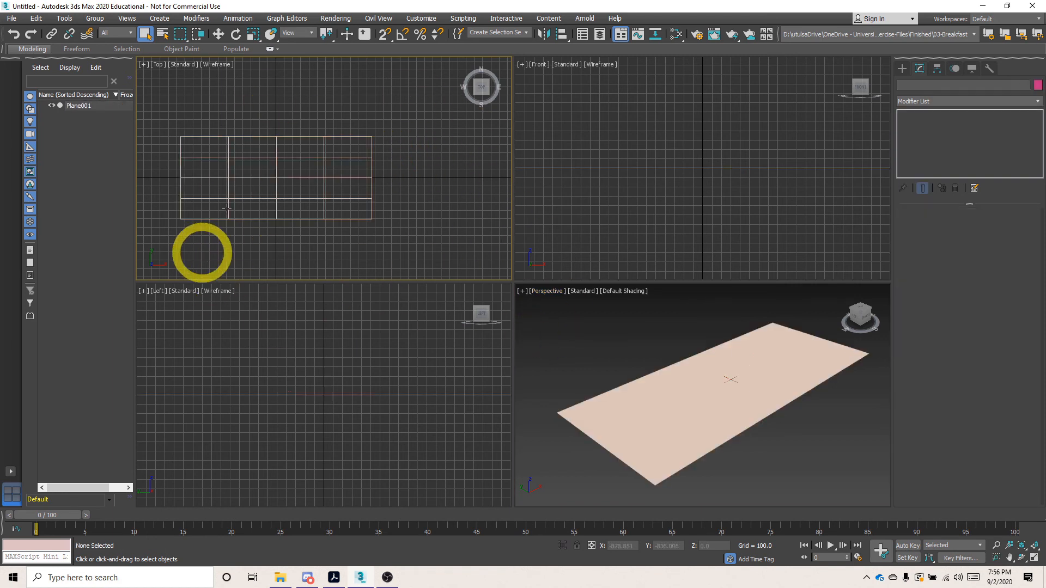
left_click(1033, 558)
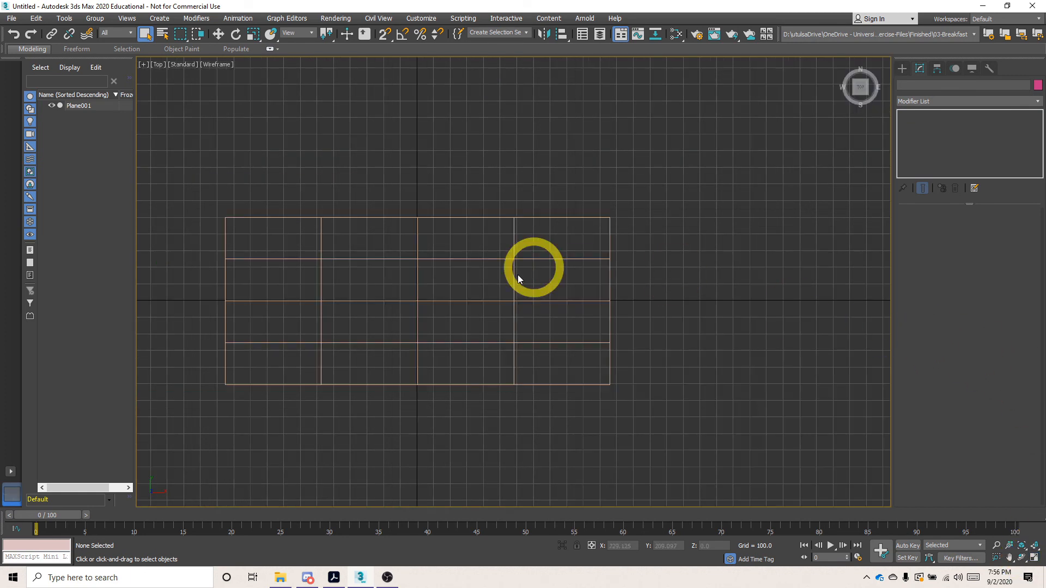
middle_click_drag(503, 316, 636, 317)
scroll(630, 305, "up", 3)
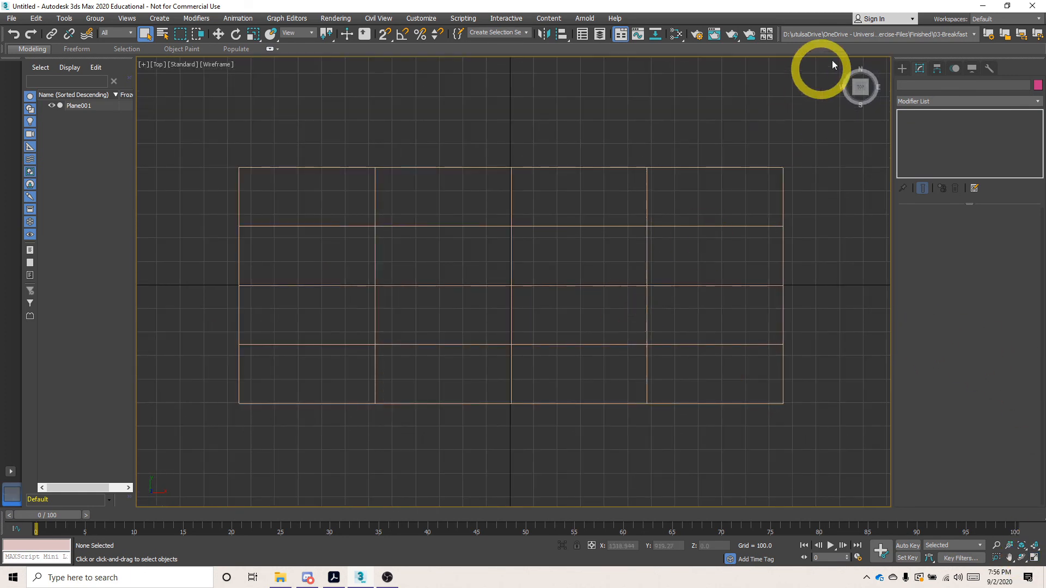
left_click(782, 231)
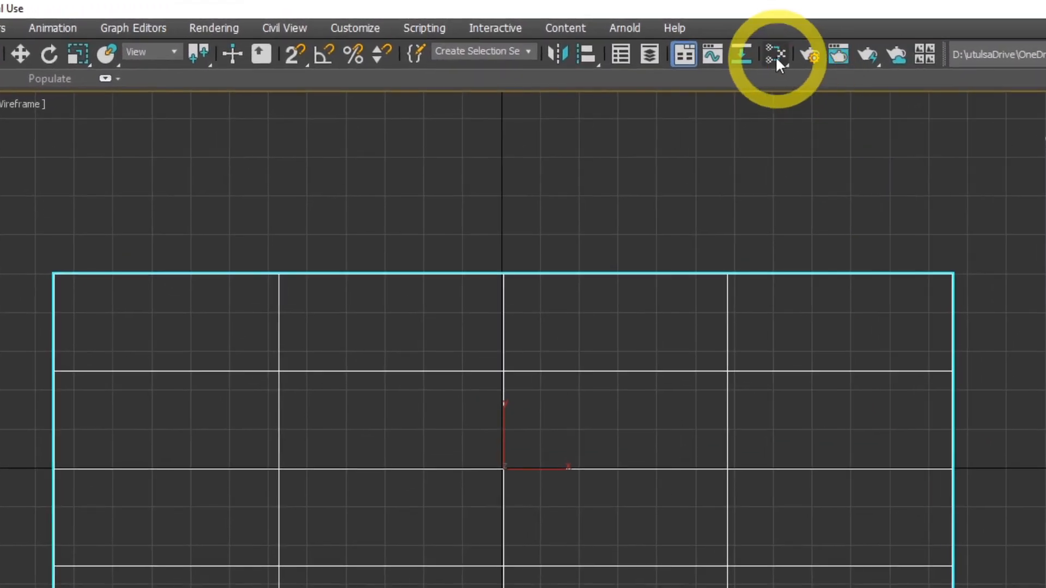
- Open the Slate Material Editor beside the plane and add a Scanline Standard material node to View1
left_click(774, 57)
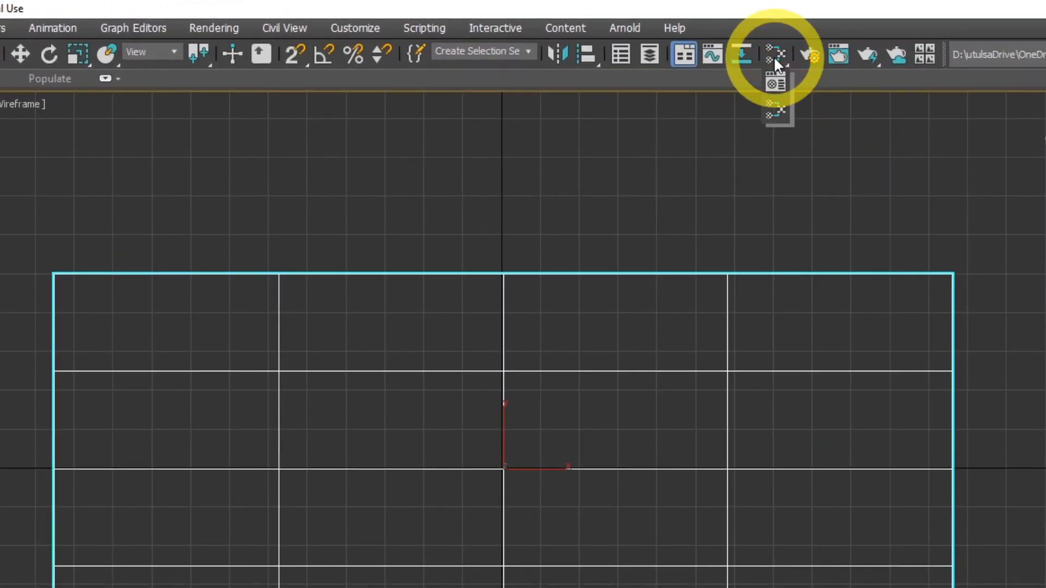
left_click(773, 54)
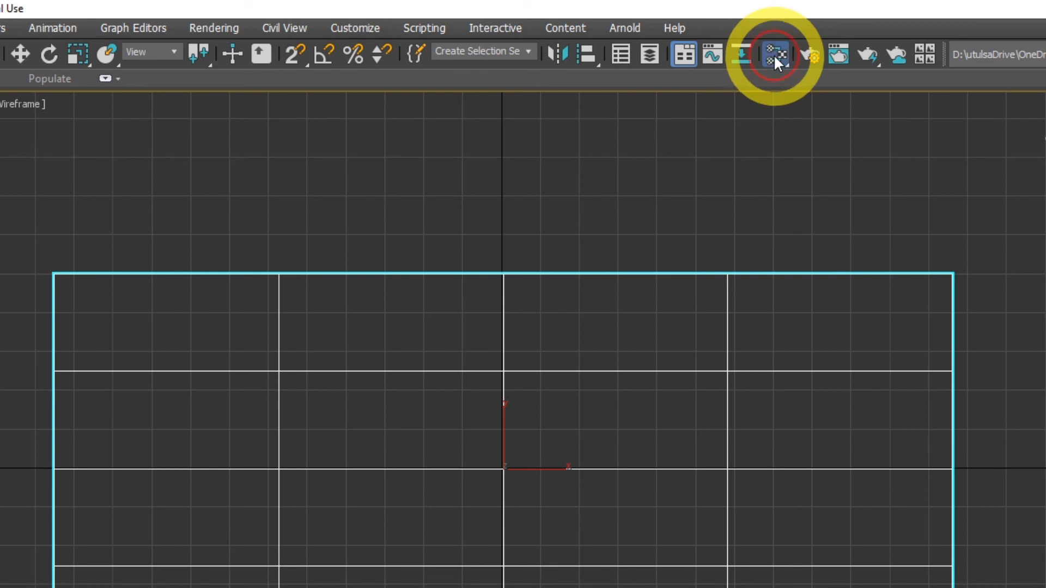
left_click_drag(527, 86, 524, 157)
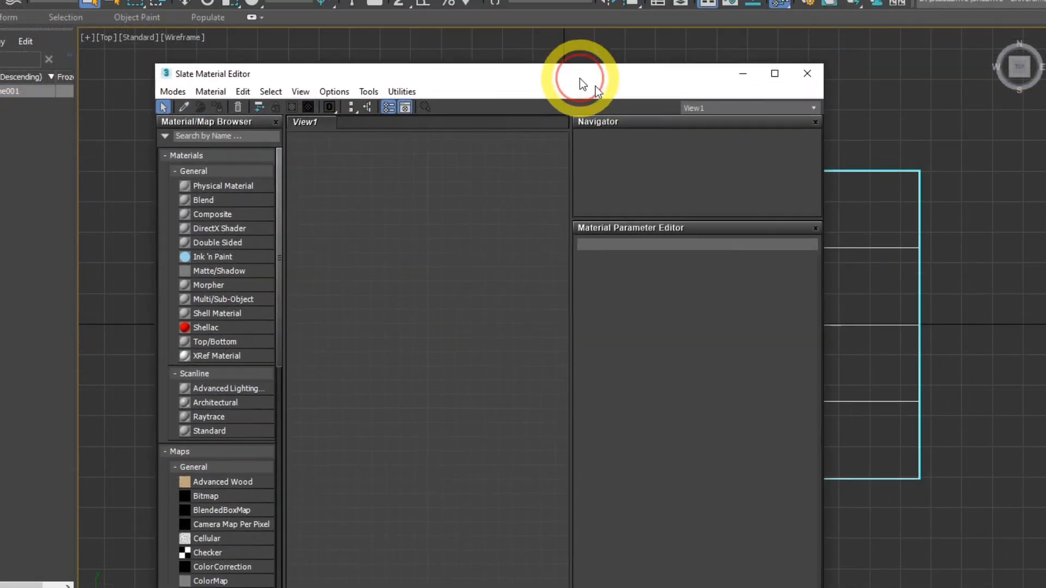
left_click_drag(579, 78, 714, 2)
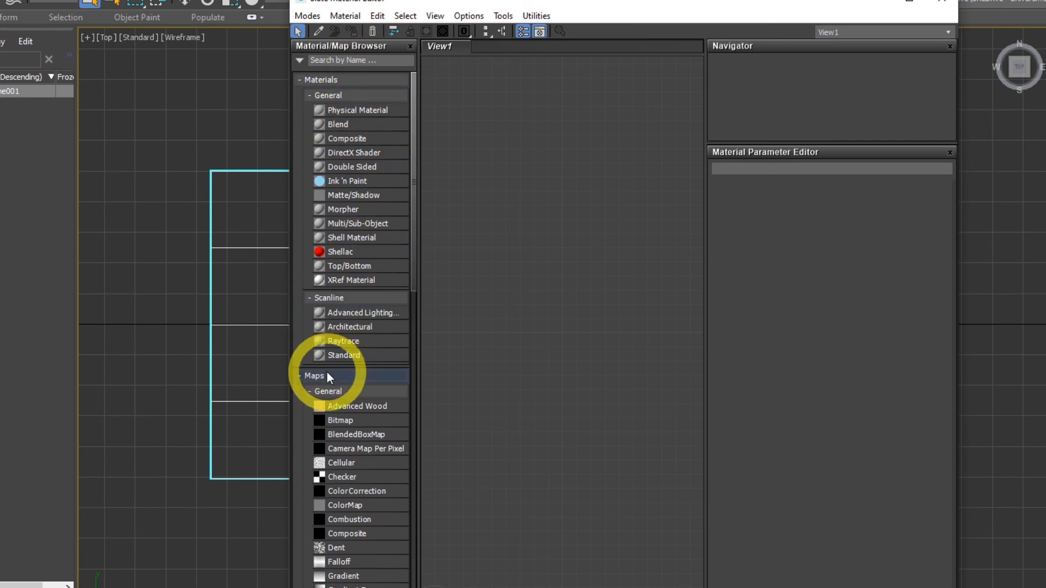
left_click(354, 355)
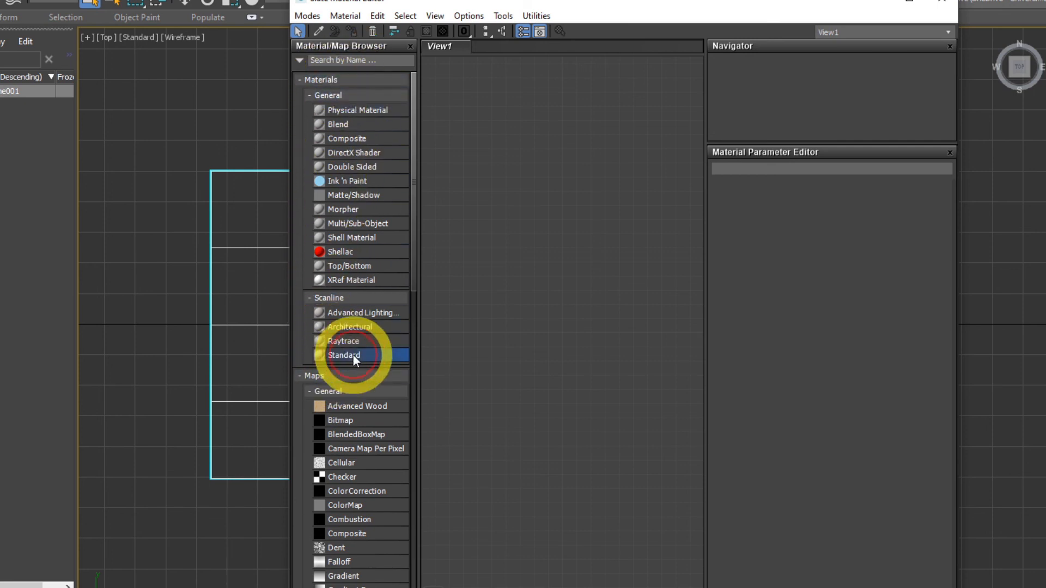
left_click_drag(353, 355, 549, 229)
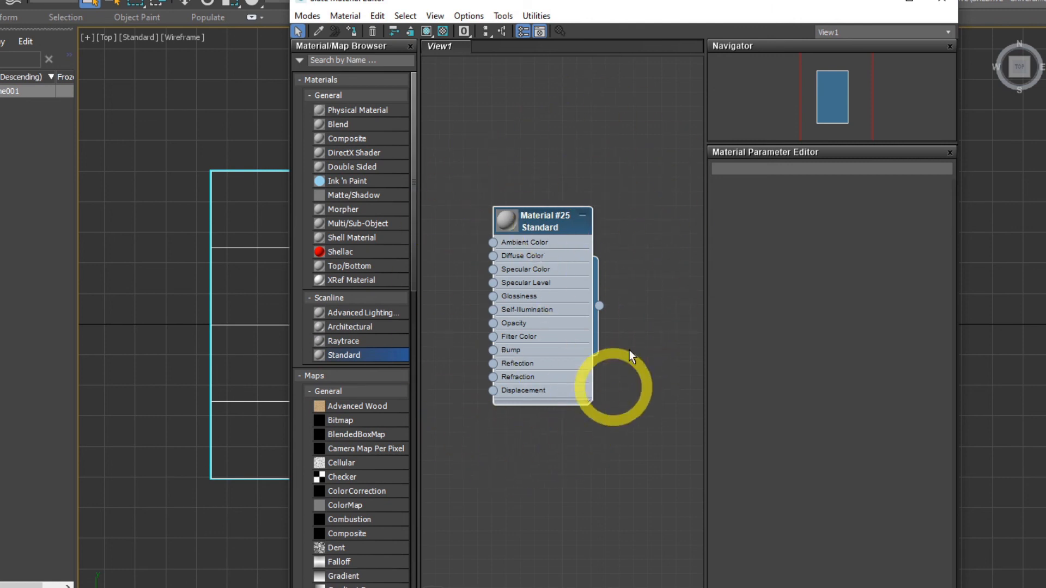
- Rename the new Standard material as Bacon-1
left_click(528, 220)
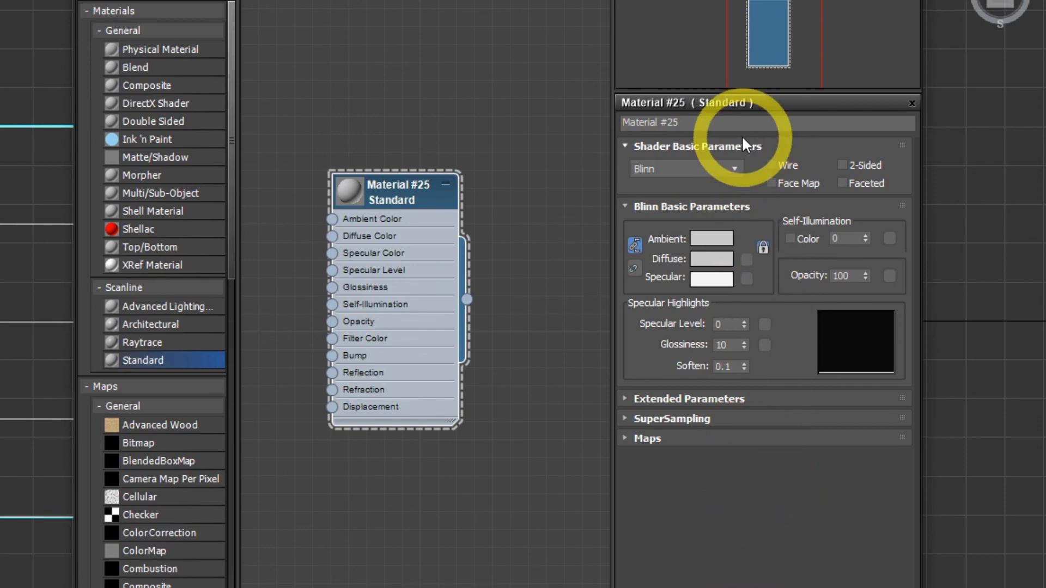
left_click(708, 132)
left_click_drag(707, 131, 626, 127)
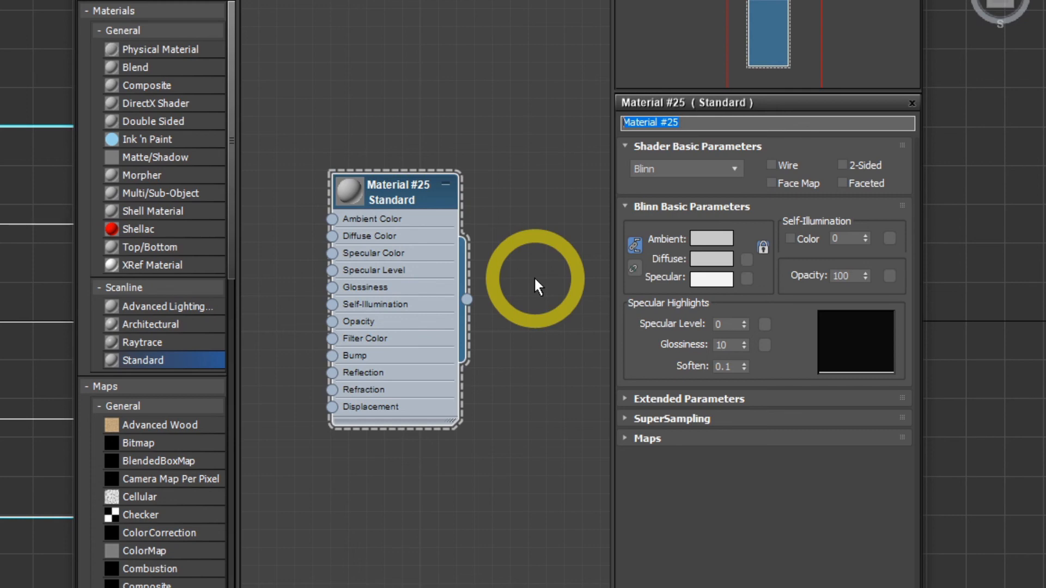
key("BackSpace")
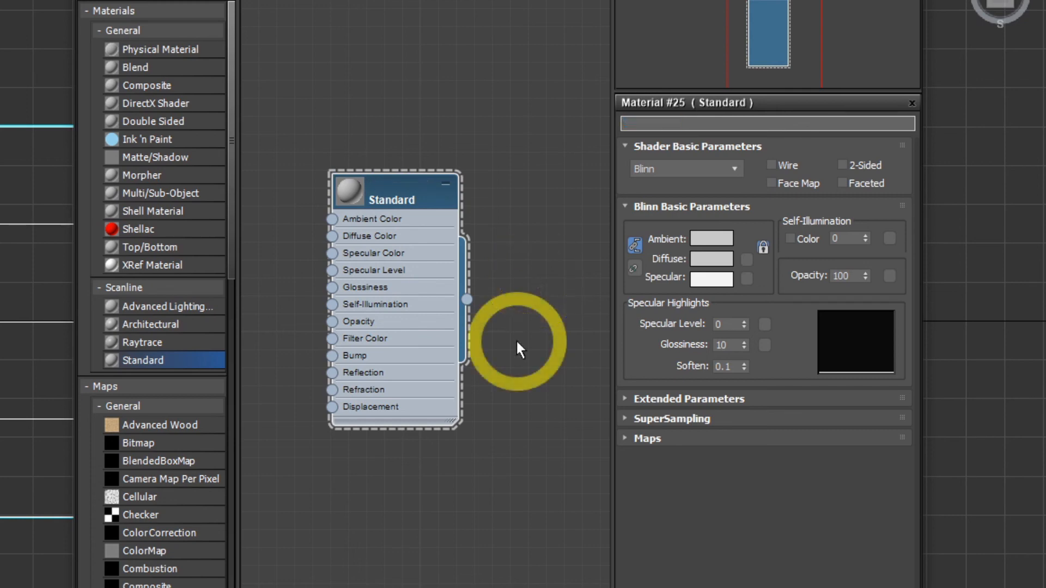
type("Bacon-1")
key("Return")
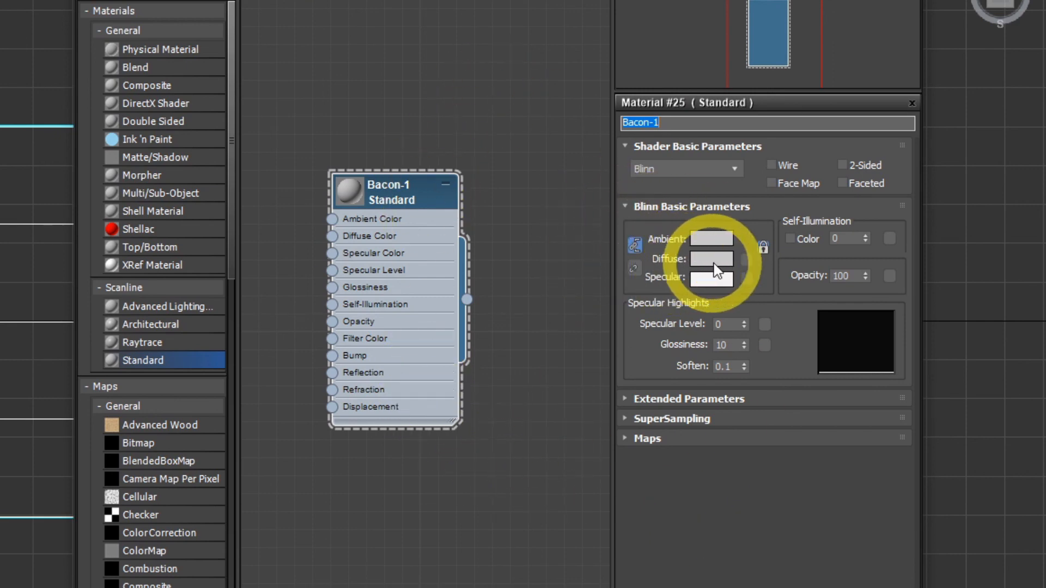
- Load Bacon.jpg from the images folder as a Bitmap map for the material's diffuse color and place its node beside the material
left_click(746, 261)
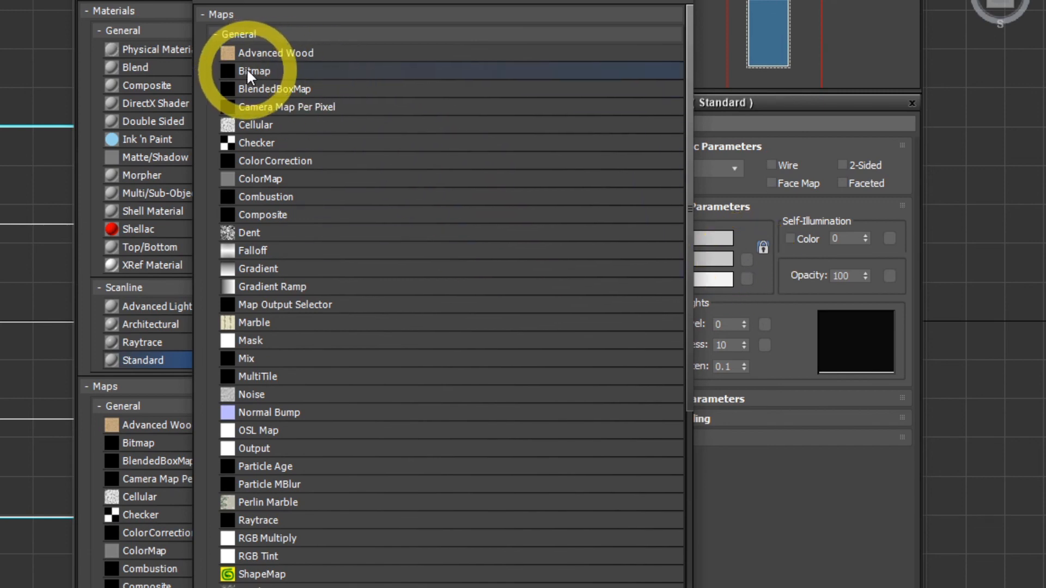
mouse_move(315, 69)
left_mouse_down()
mouse_move(325, 79)
mouse_move(316, 69)
left_mouse_up()
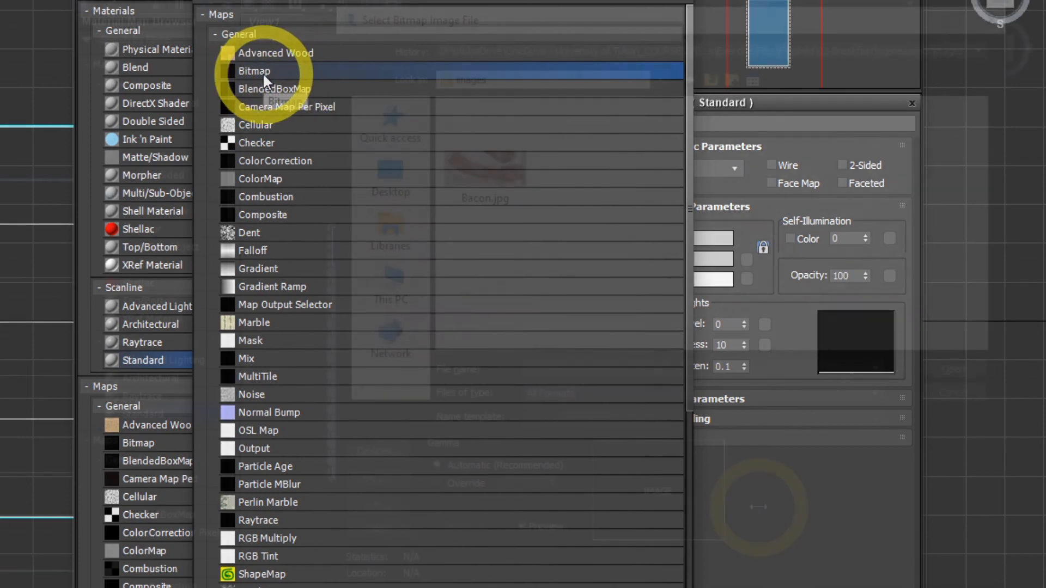
double_click(262, 73)
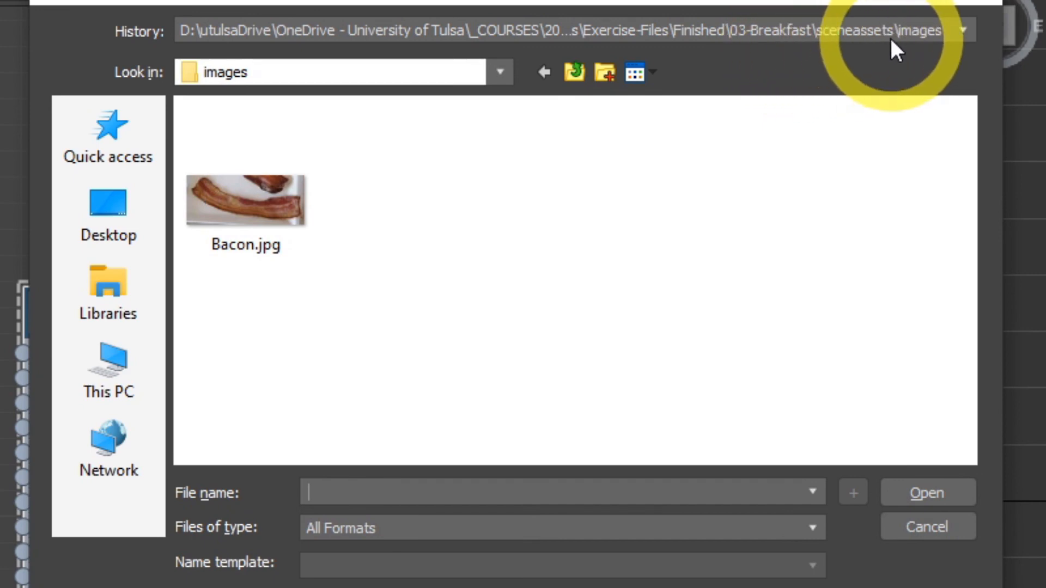
left_click(280, 192)
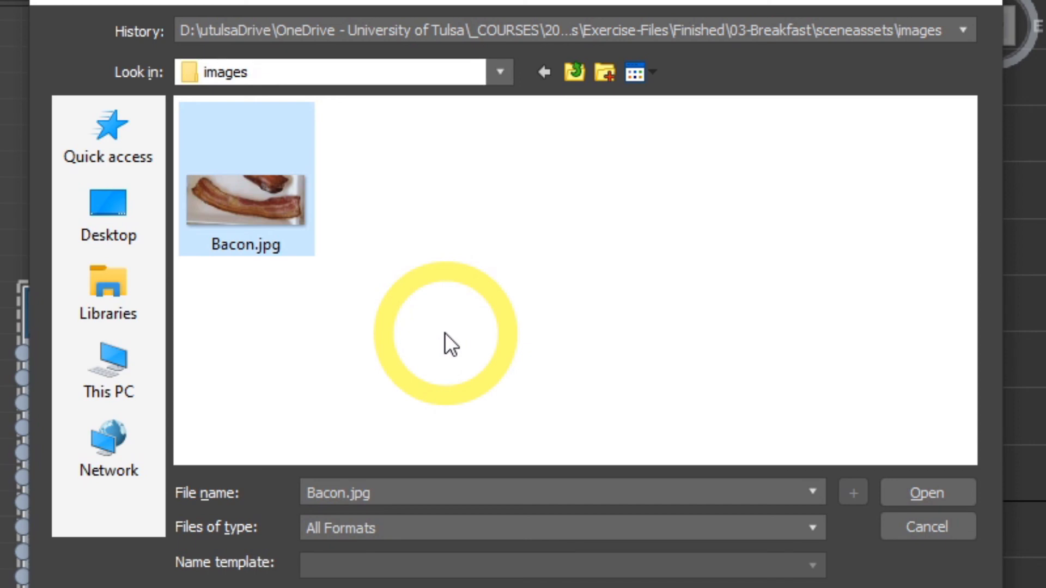
left_click(903, 491)
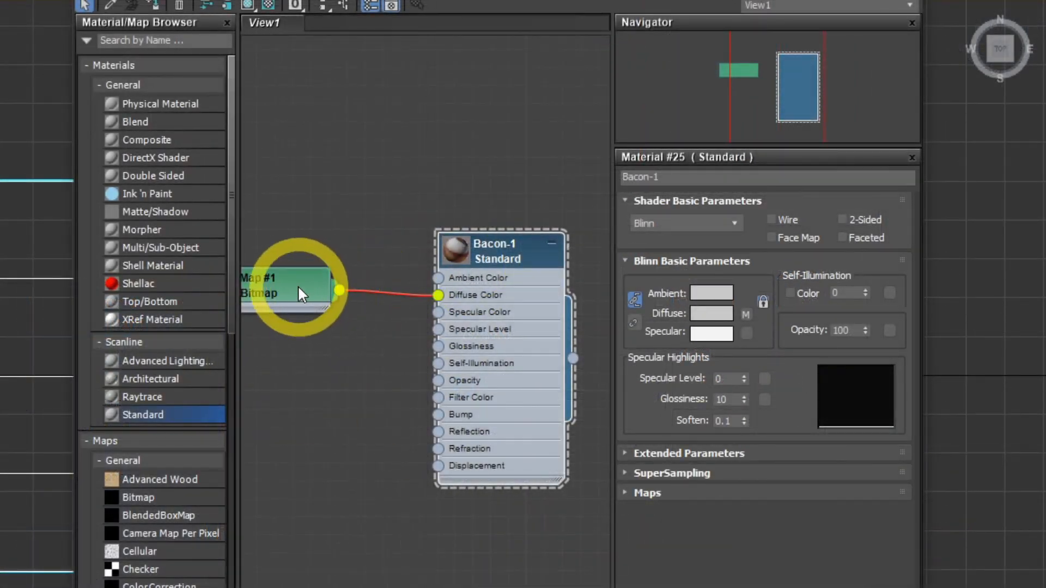
left_click_drag(299, 294, 373, 307)
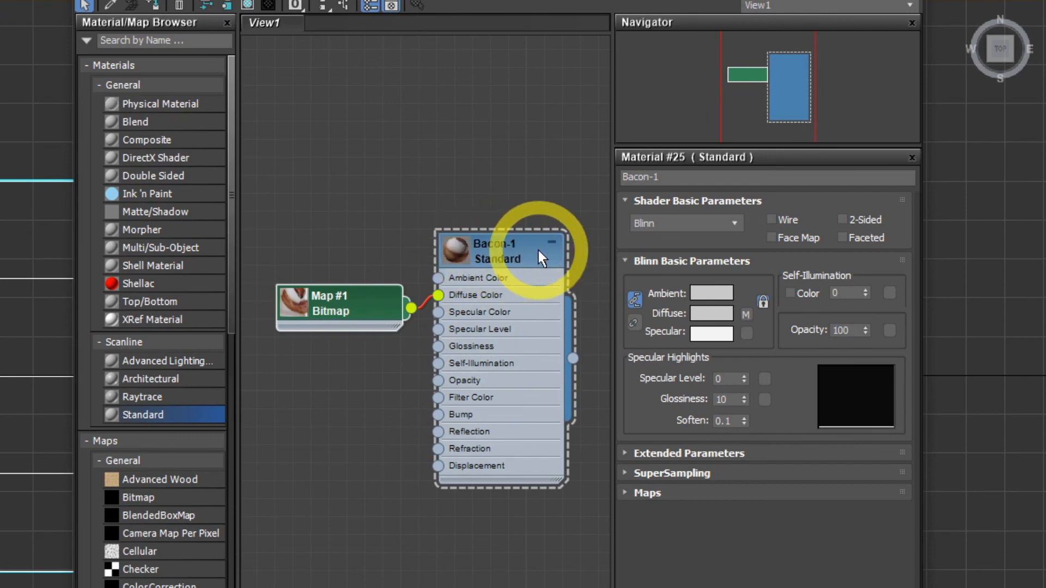
- Enable both the shaded and the realistic display of the Bacon-1 material in the viewport
right_click(512, 253)
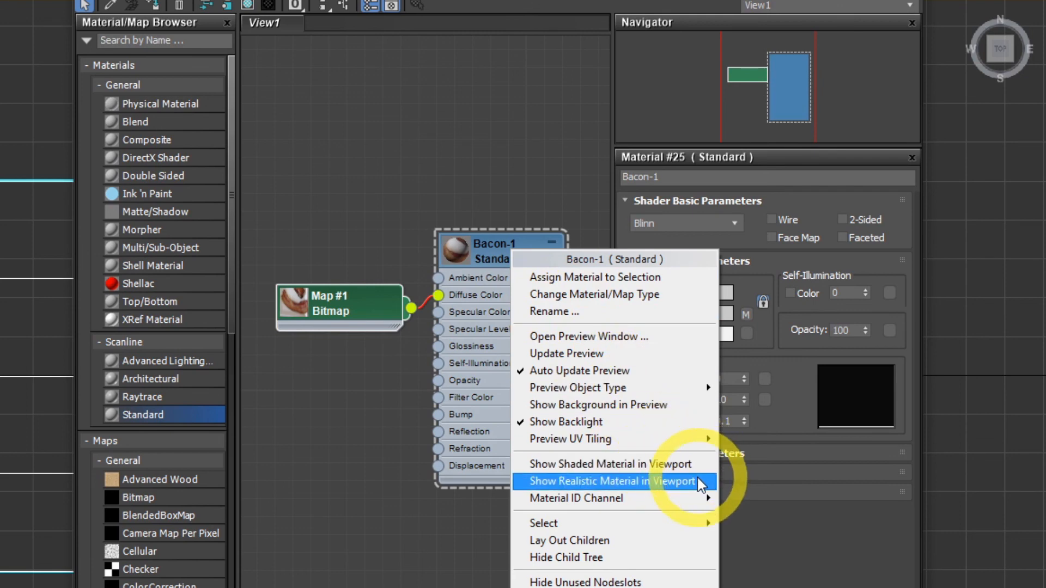
left_click(656, 463)
right_click(493, 245)
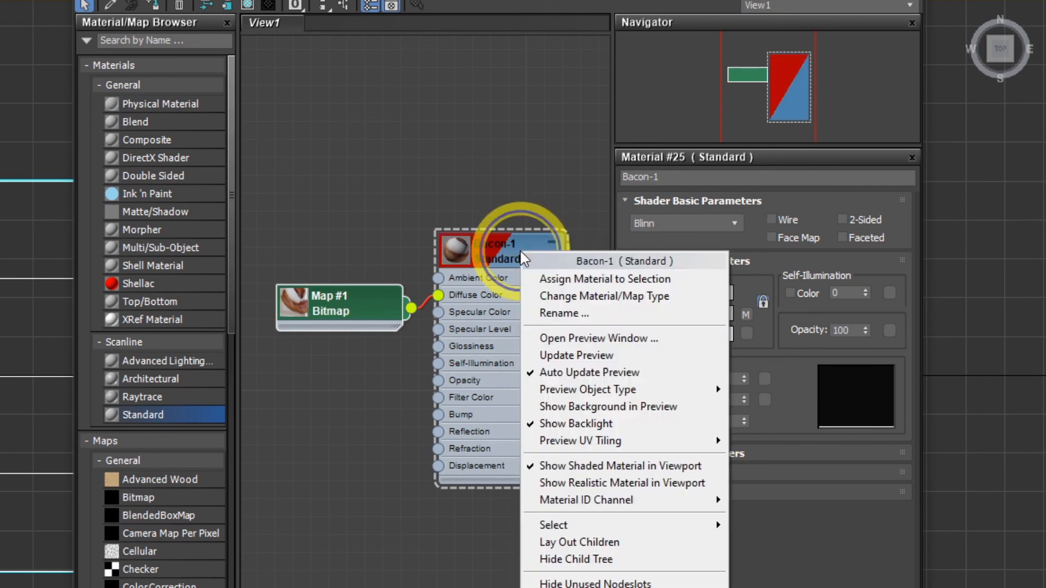
left_click(645, 481)
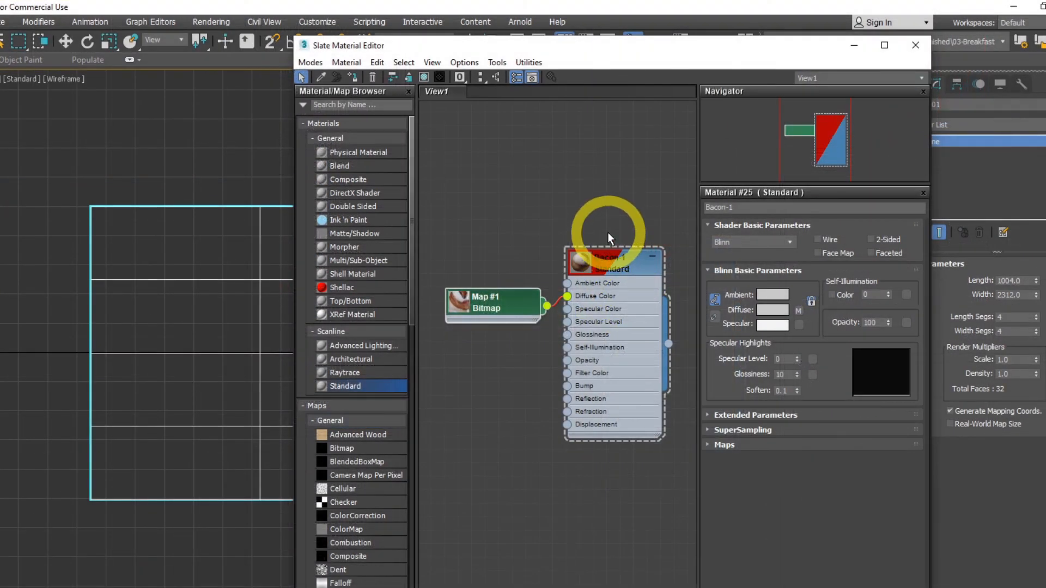
- Tidy the map and material nodes and assign the Bacon-1 material to the selected plane
left_click_drag(609, 251, 596, 238)
left_click_drag(498, 298, 472, 284)
left_click_drag(656, 331, 232, 356)
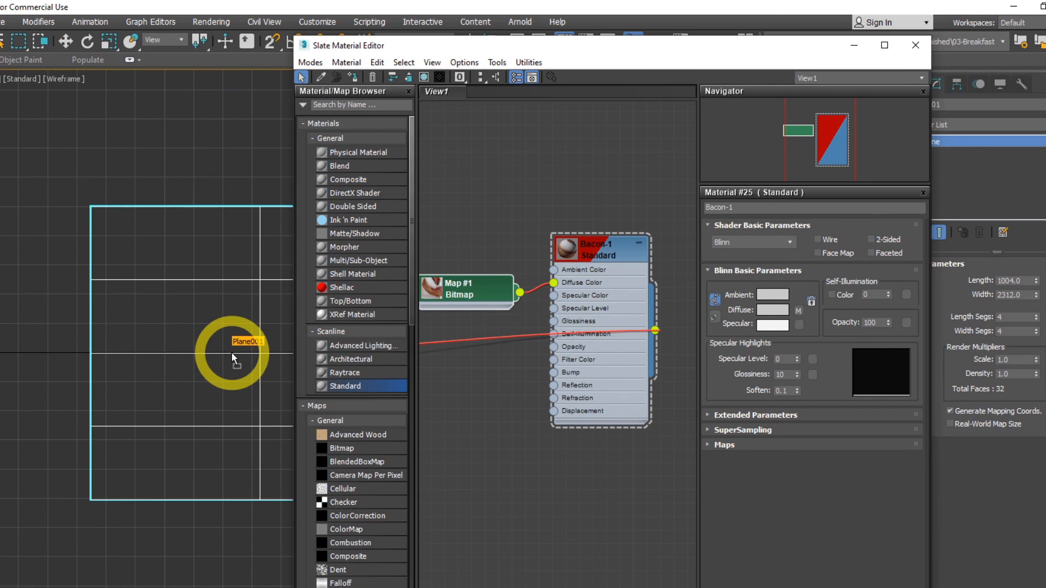
left_click_drag(231, 352, 231, 352)
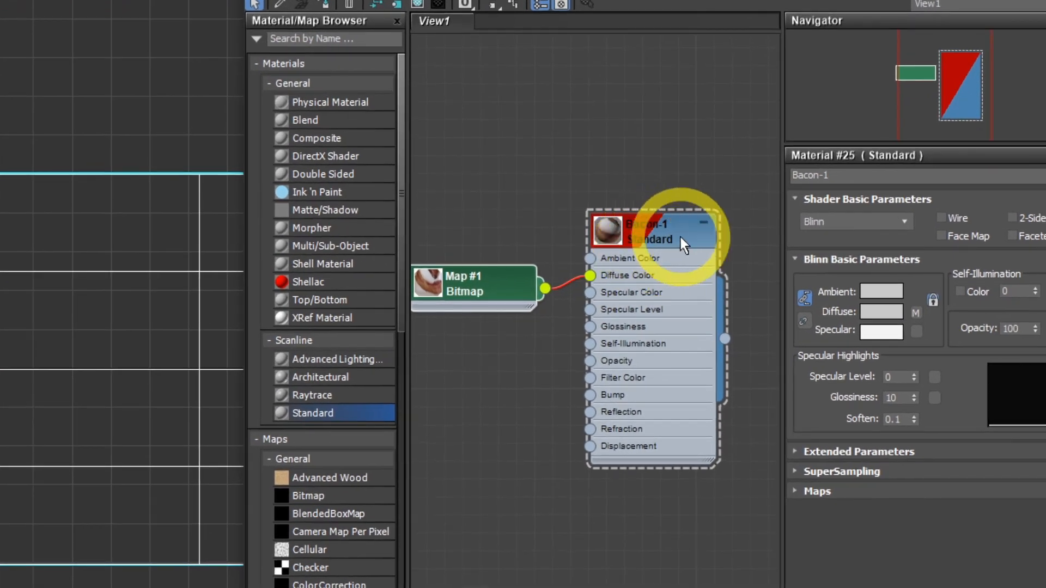
right_click(683, 242)
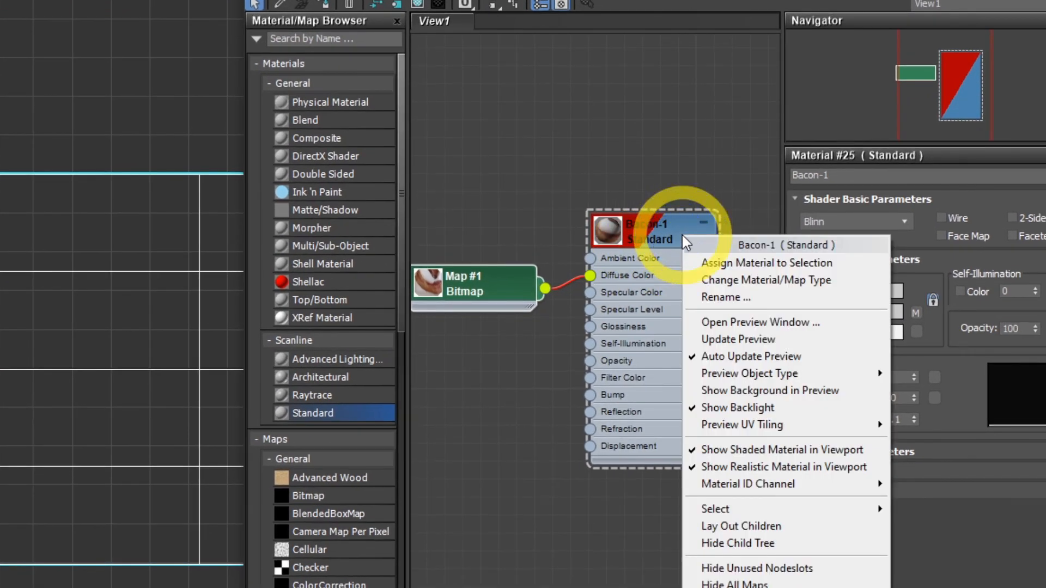
left_click(880, 267)
scroll(600, 224, "up", 2)
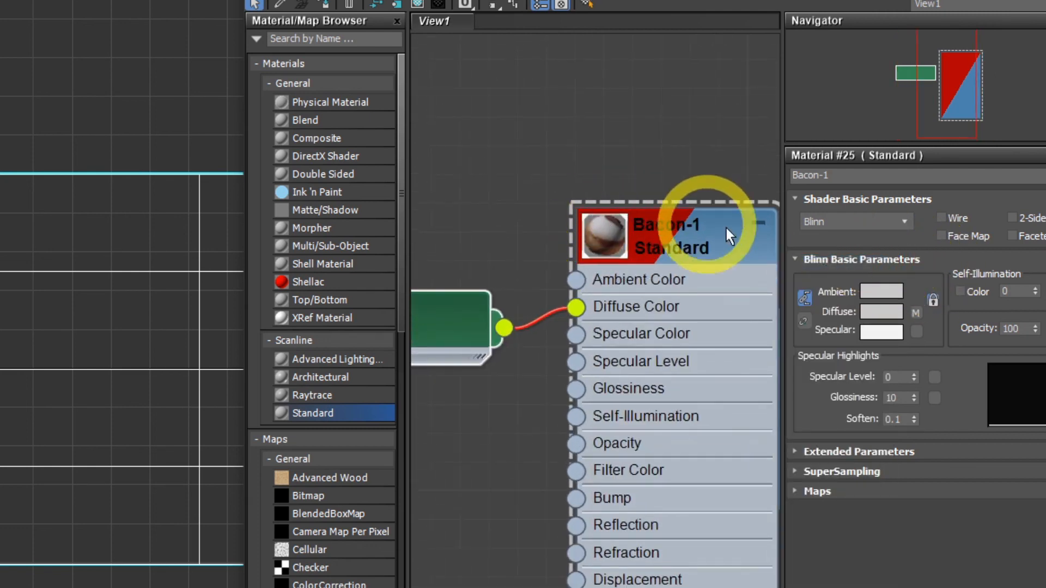
scroll(665, 227, "up", 2)
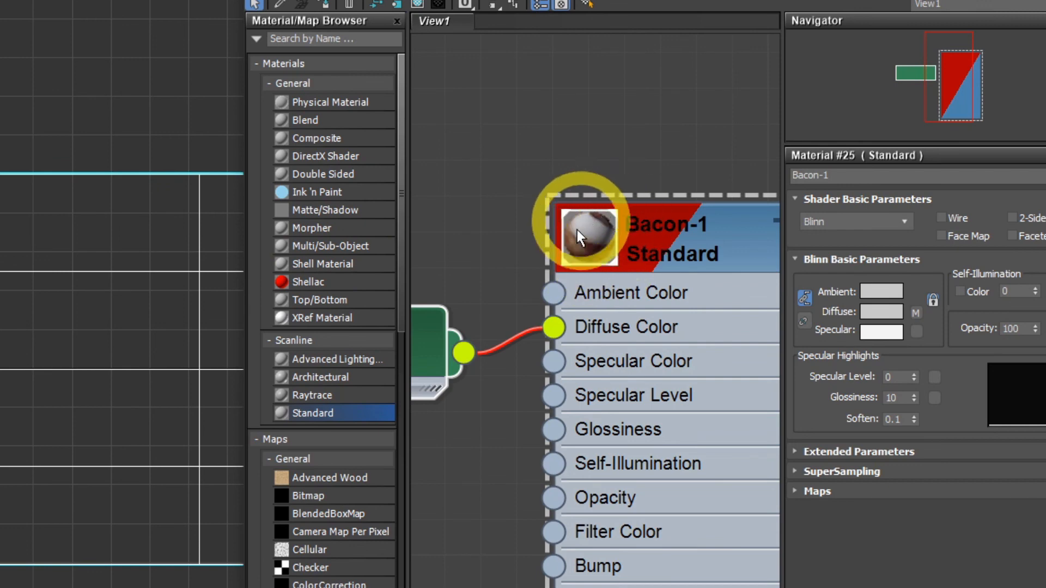
- Clear the plane's selection in the viewport and select the plane again
left_click(138, 73)
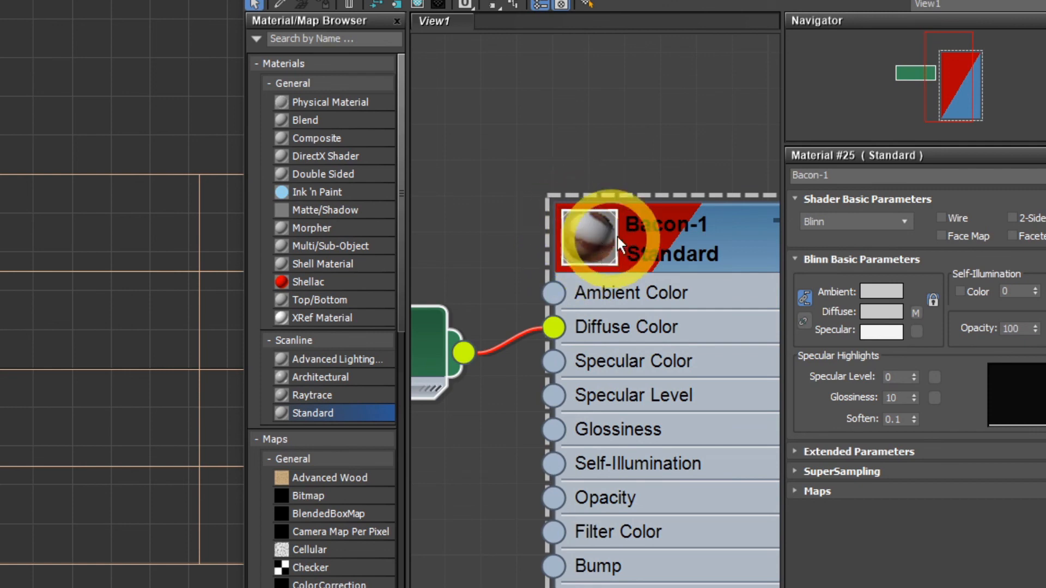
left_click(153, 257)
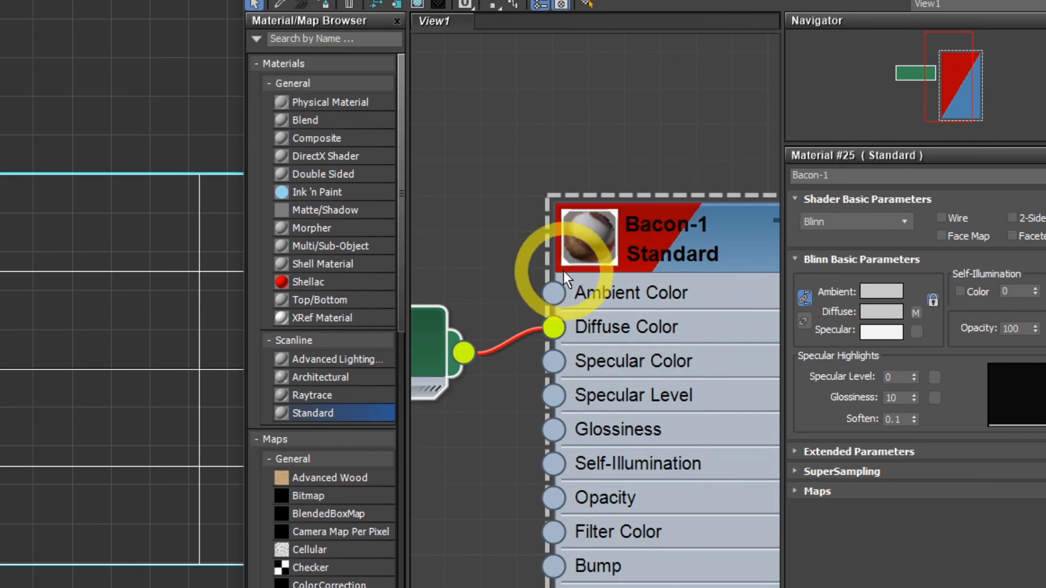
scroll(610, 348, "down", 3)
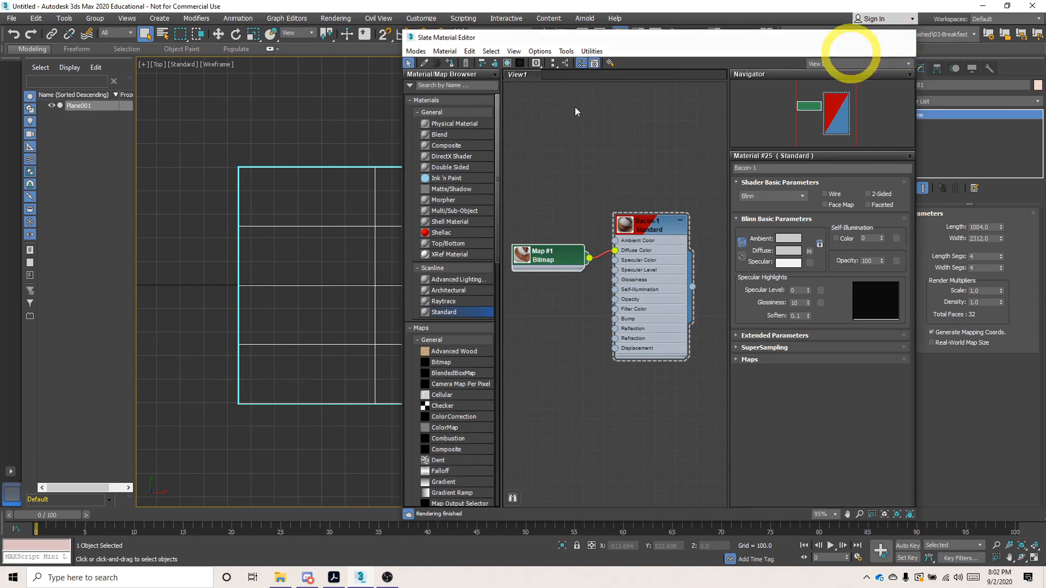
- Close the Slate Material Editor and change the Top viewport's display from wireframe to Default Shading
left_click(901, 38)
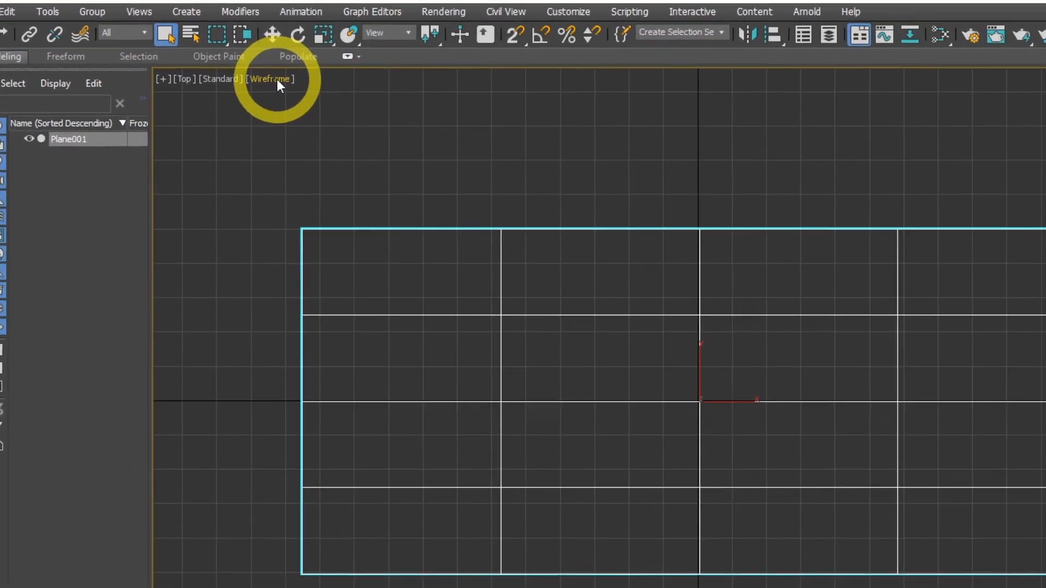
left_click(297, 85)
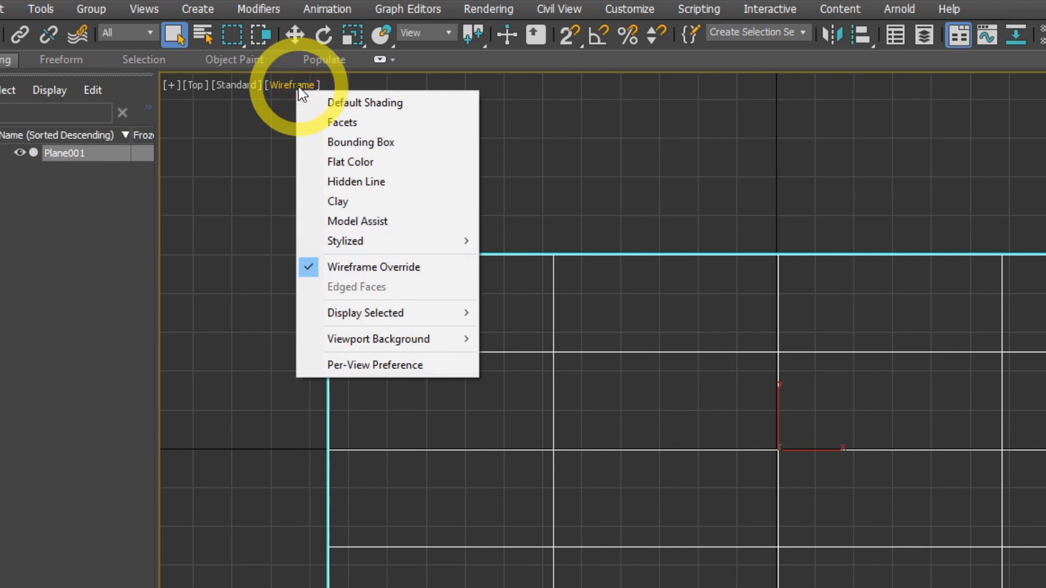
left_click(423, 111)
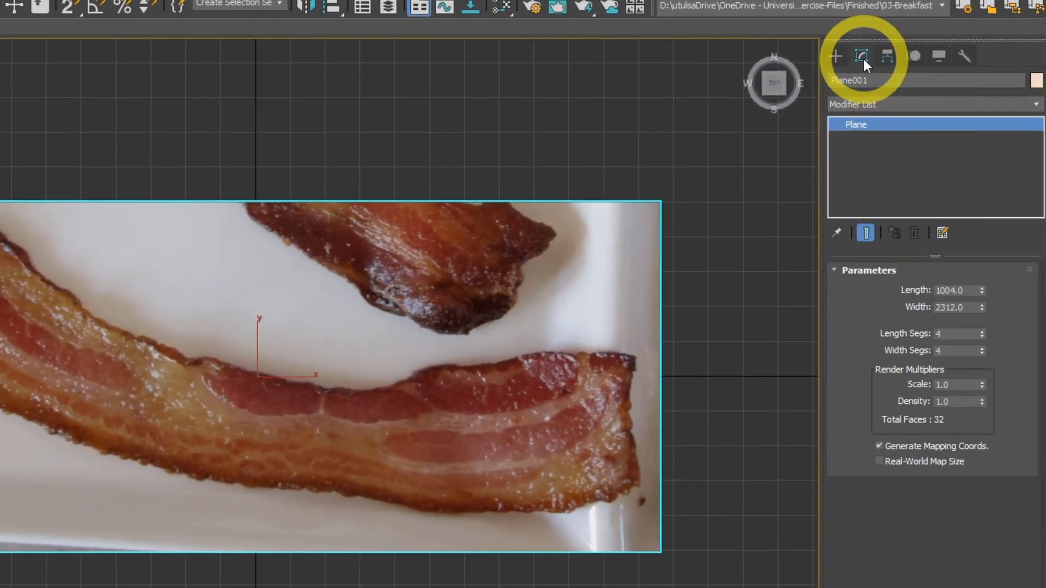
- Add a UVW Map modifier to the bacon plane
left_click(920, 68)
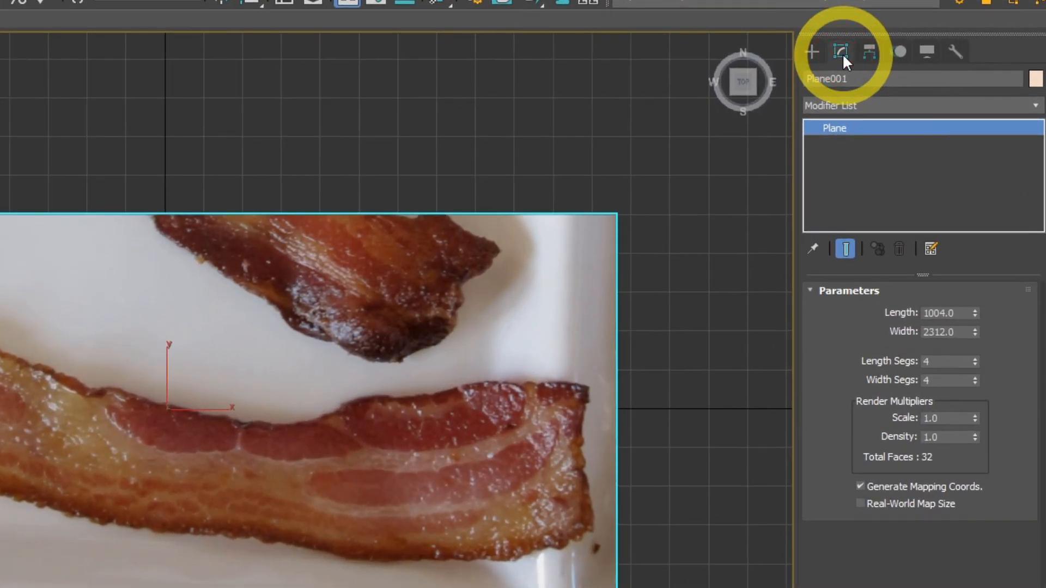
left_click(1036, 107)
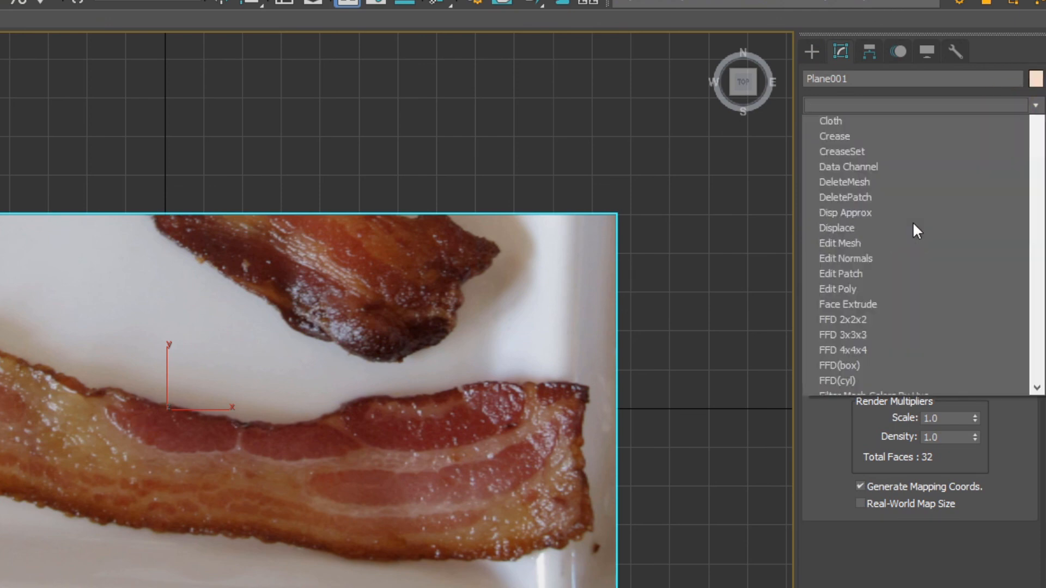
left_click_drag(1029, 212, 1035, 587)
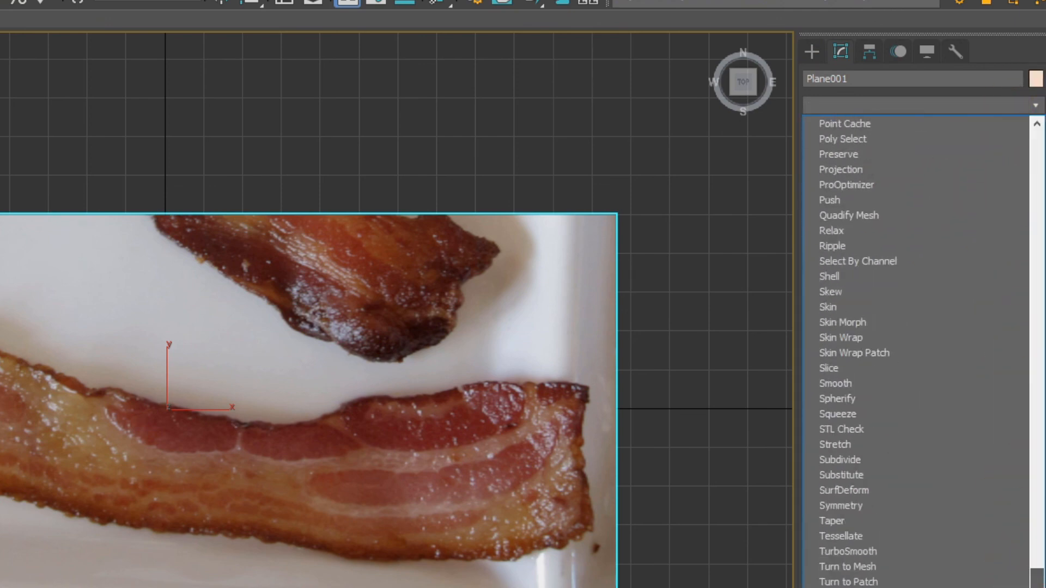
left_click(898, 582)
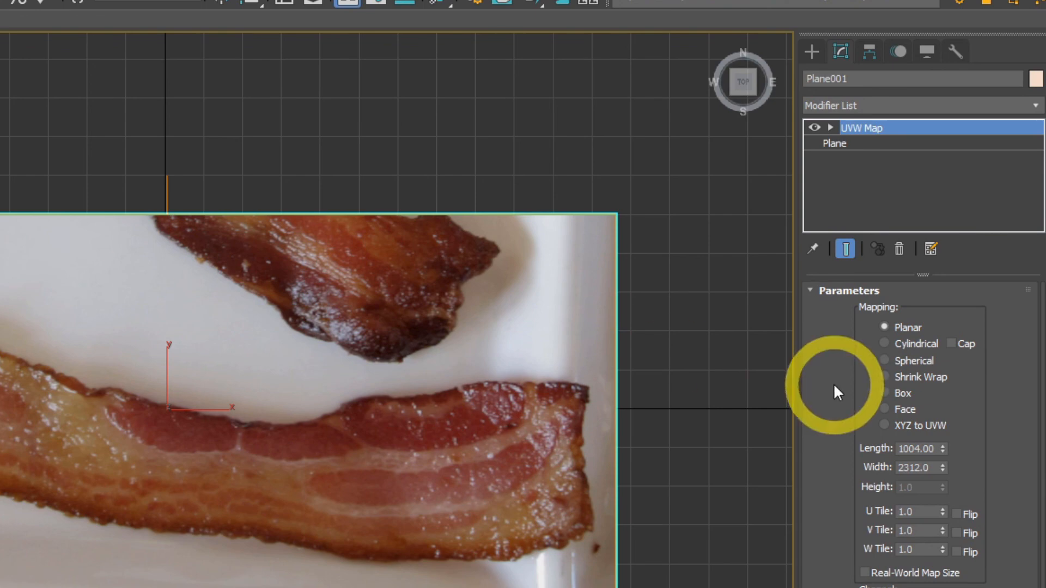
- Try Cylindrical, Spherical and Shrink Wrap mapping in the UVW Map modifier and return to Planar
left_click(901, 345)
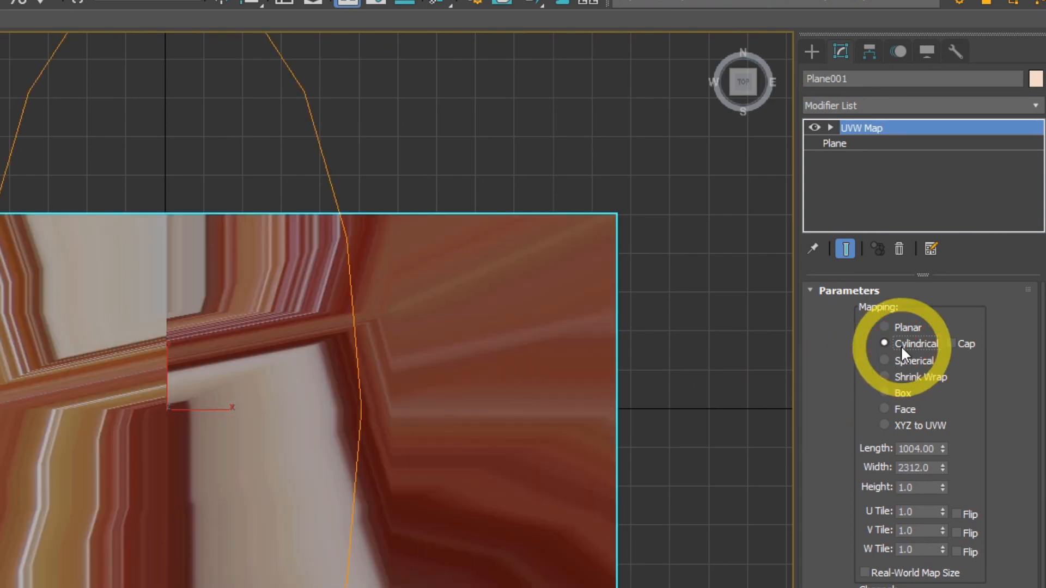
left_click(897, 362)
left_click(896, 376)
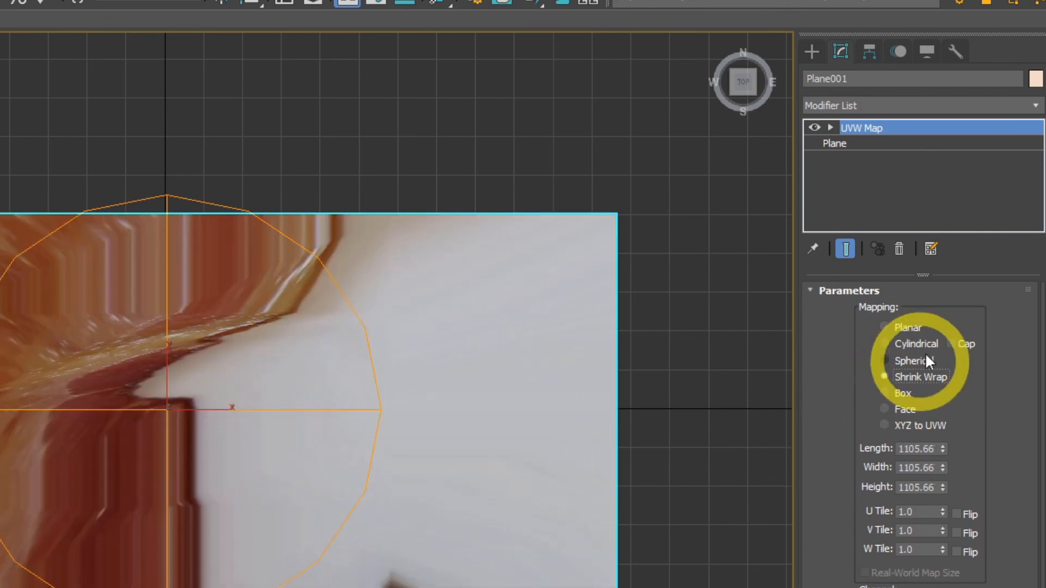
left_click(912, 327)
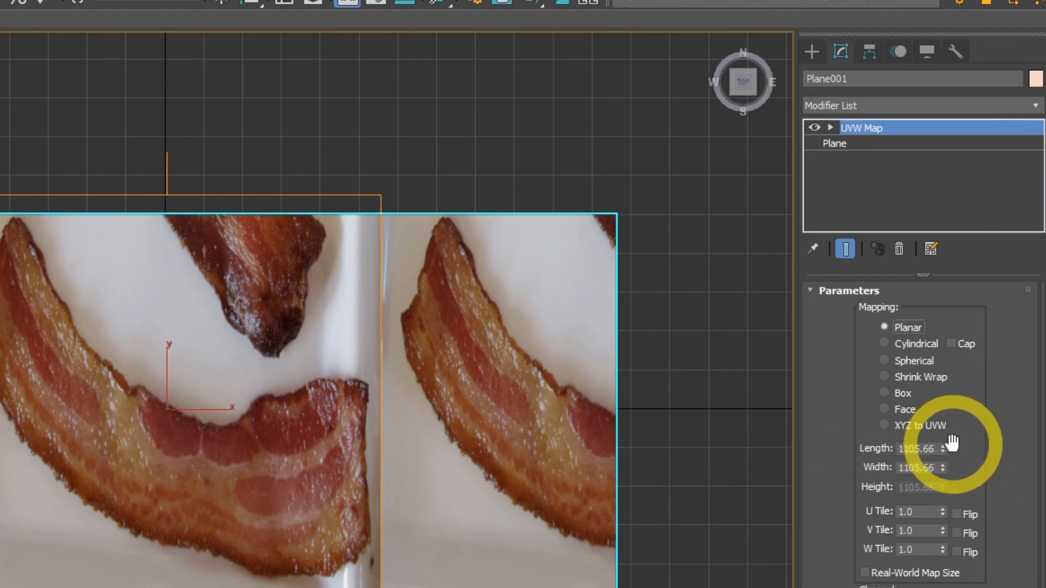
- Set the planar UVW mapping's length to 1004 and its width to 2312
left_click(934, 449)
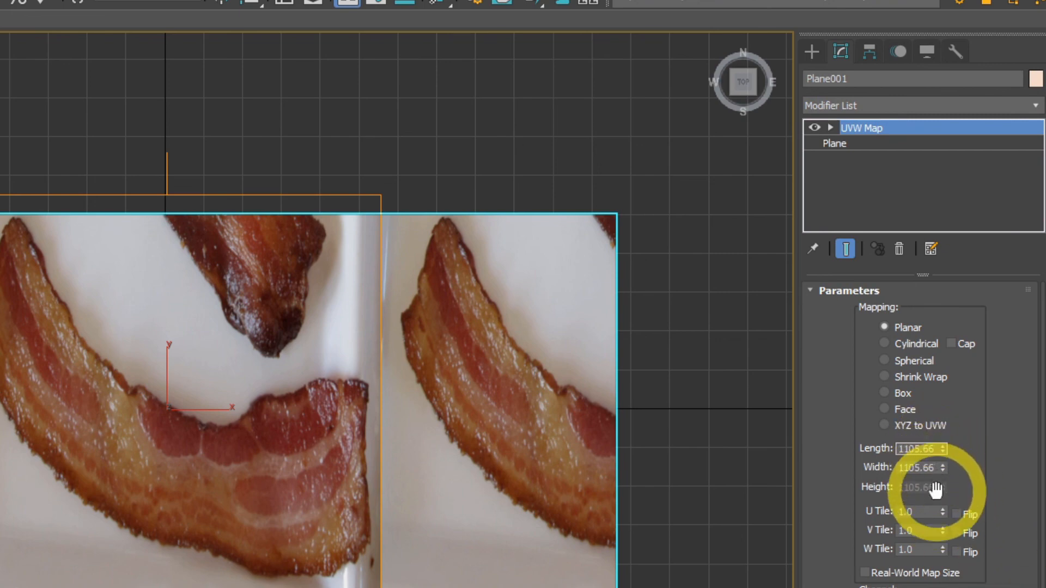
double_click(937, 452)
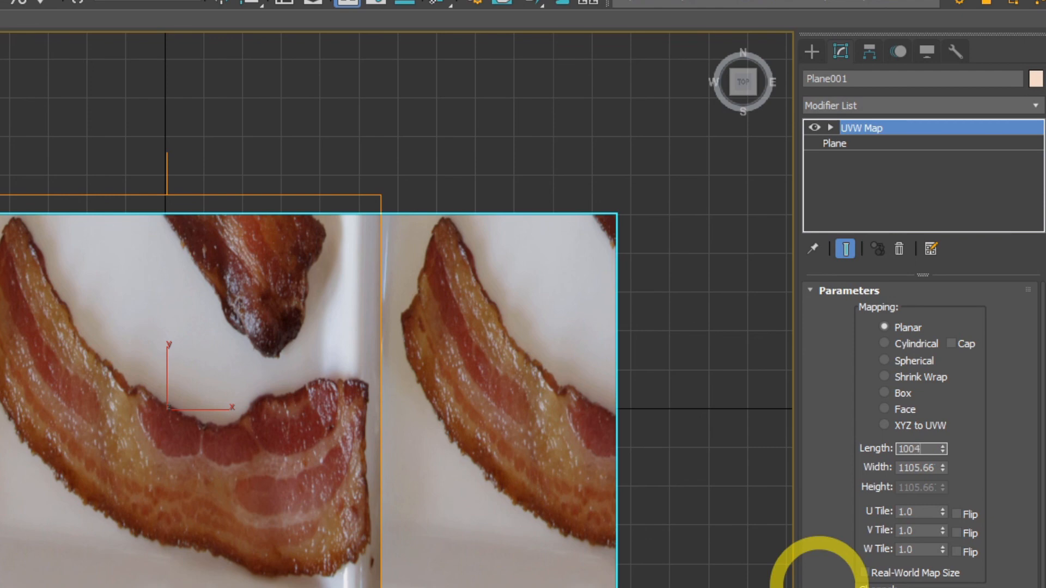
type("1004")
key("Tab")
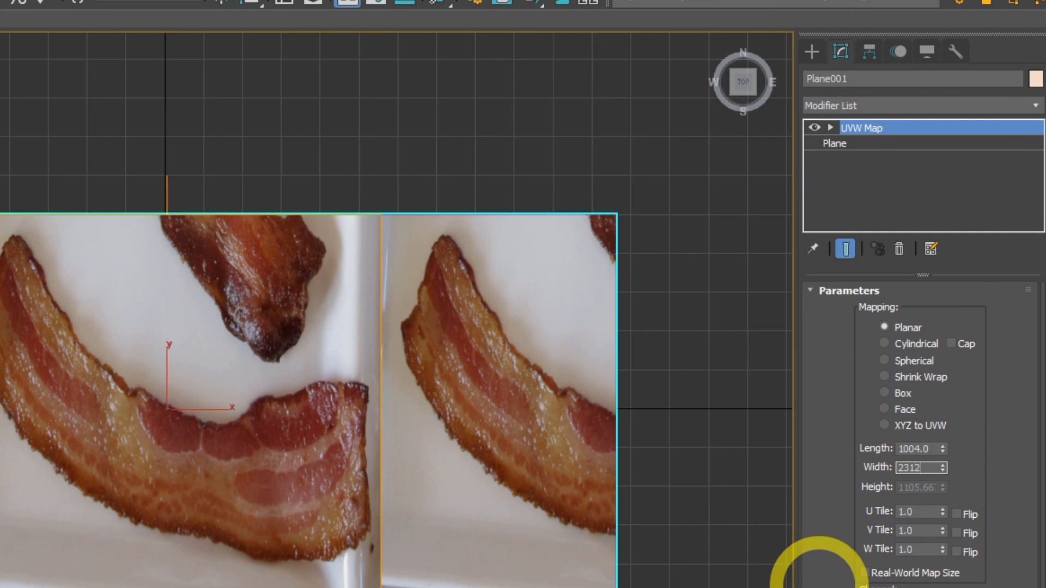
key("Return")
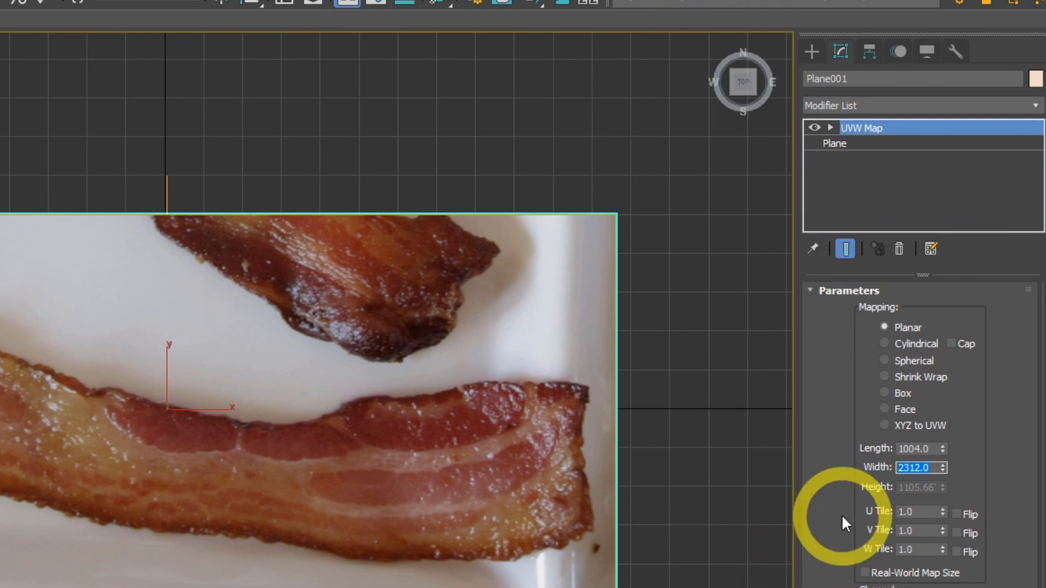
- Try Real-World Map Size in the UVW Map modifier and turn it off again
scroll(934, 419, "down", 3)
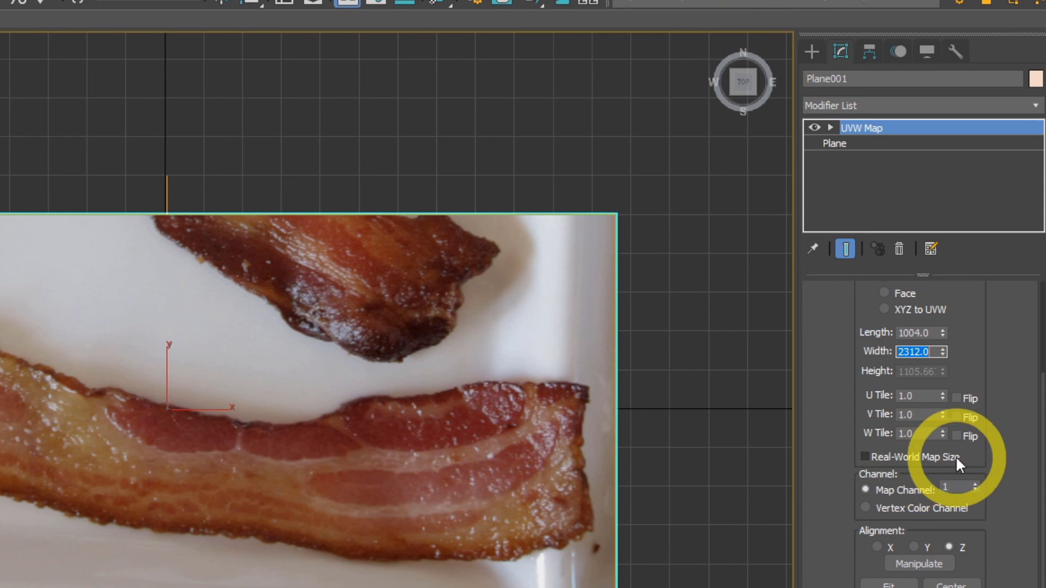
left_click(870, 453)
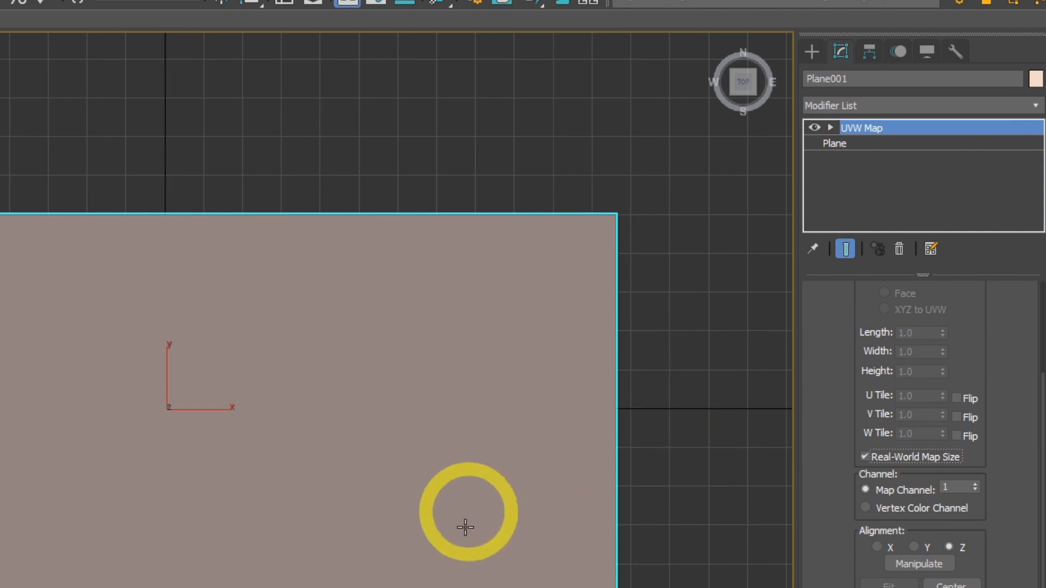
left_click(866, 455)
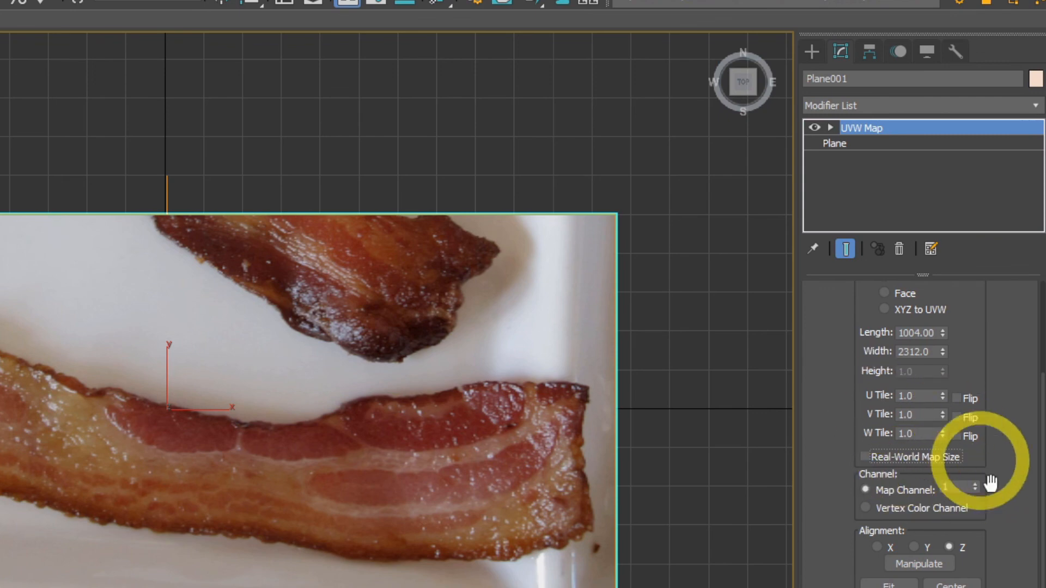
scroll(921, 436, "up", 5)
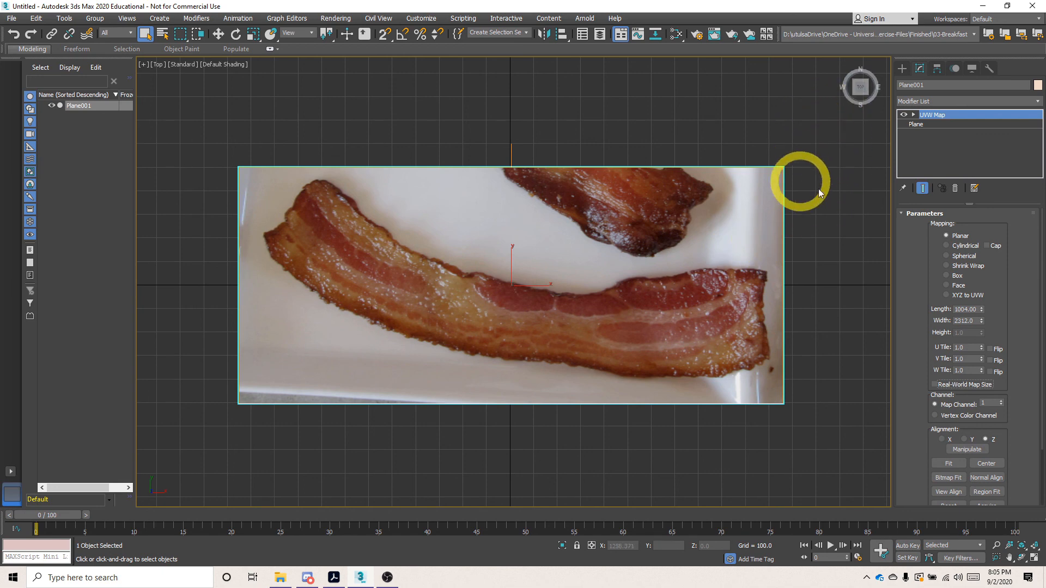
- Reopen the Slate Material Editor, move it off the bacon image and select the Bacon.jpg bitmap node
left_click(675, 35)
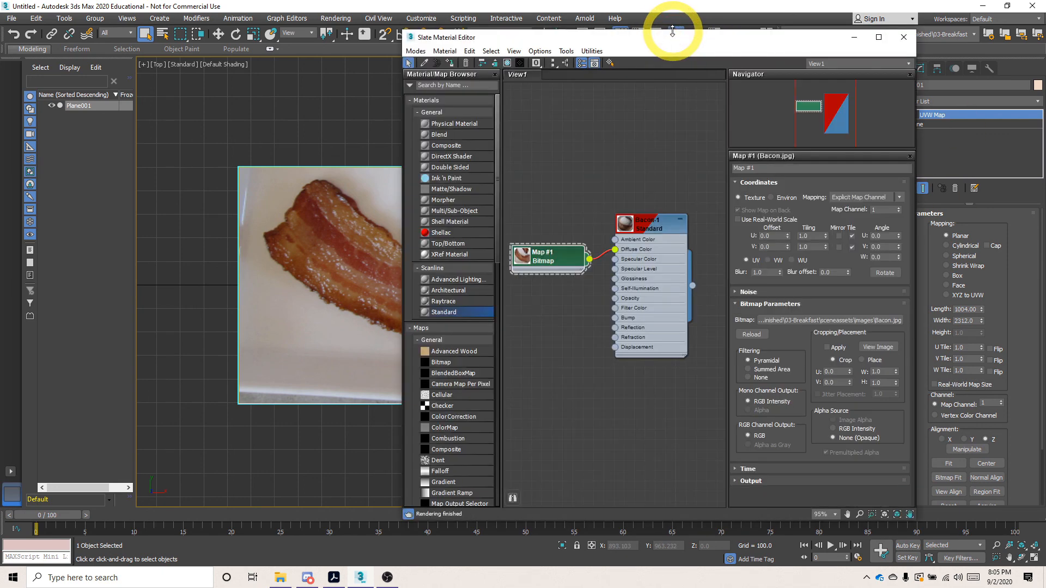
left_click_drag(672, 40, 776, 29)
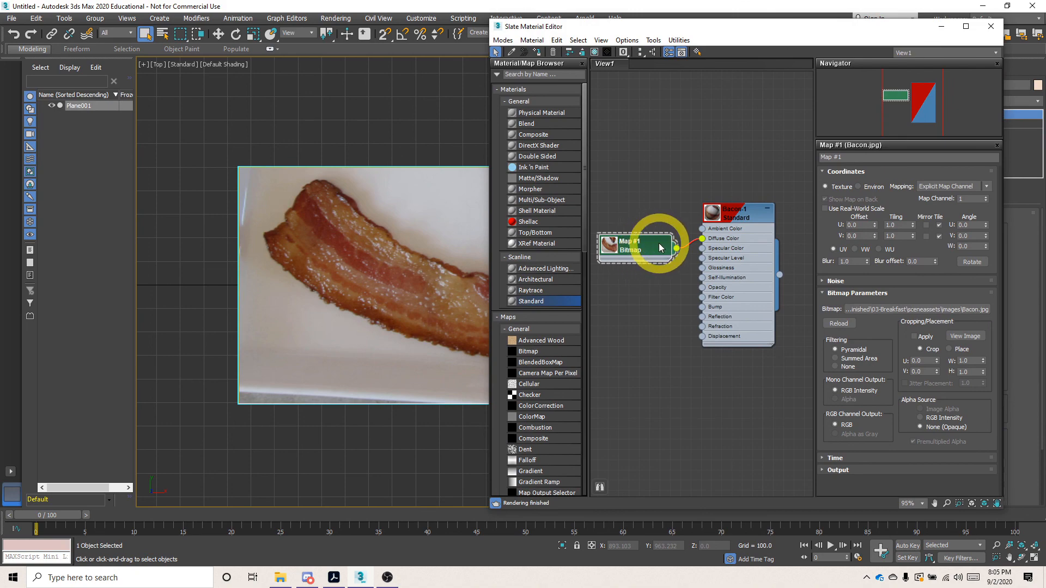
left_click_drag(658, 243, 669, 244)
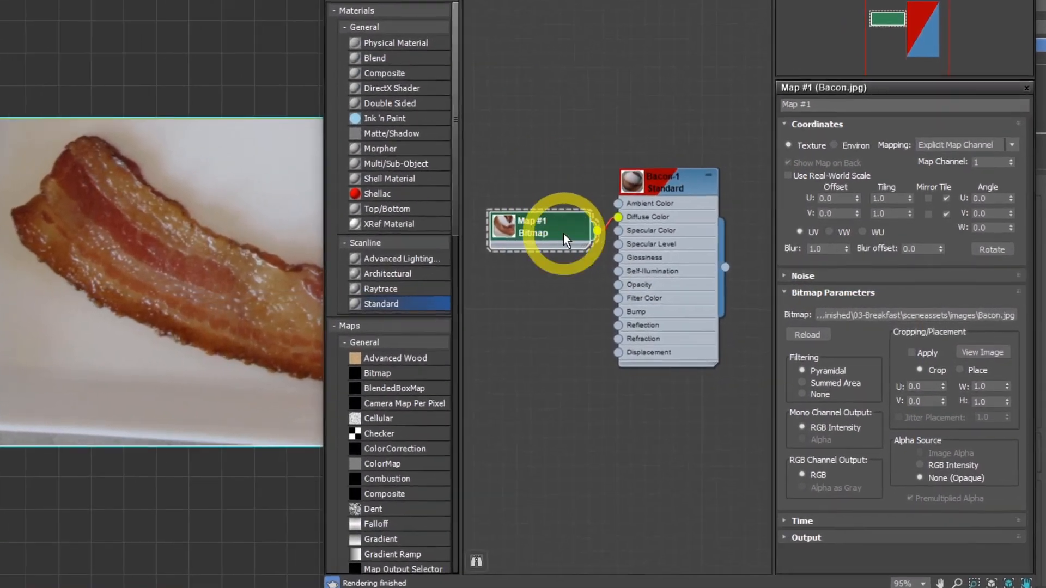
left_click(639, 239)
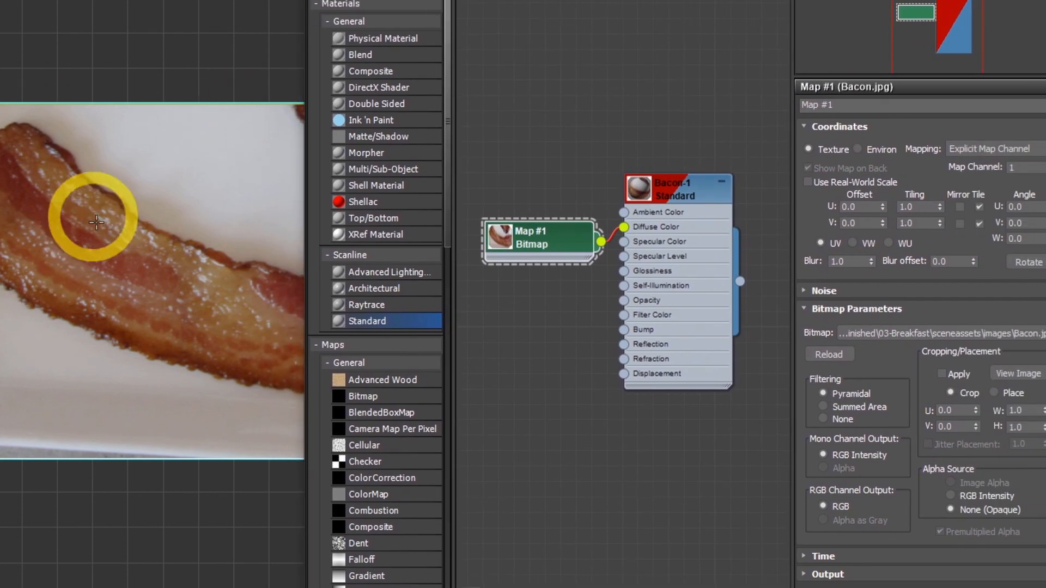
- Try shifting the Bacon.jpg bitmap's U offset and reset it to 0
scroll(89, 218, "up", 3)
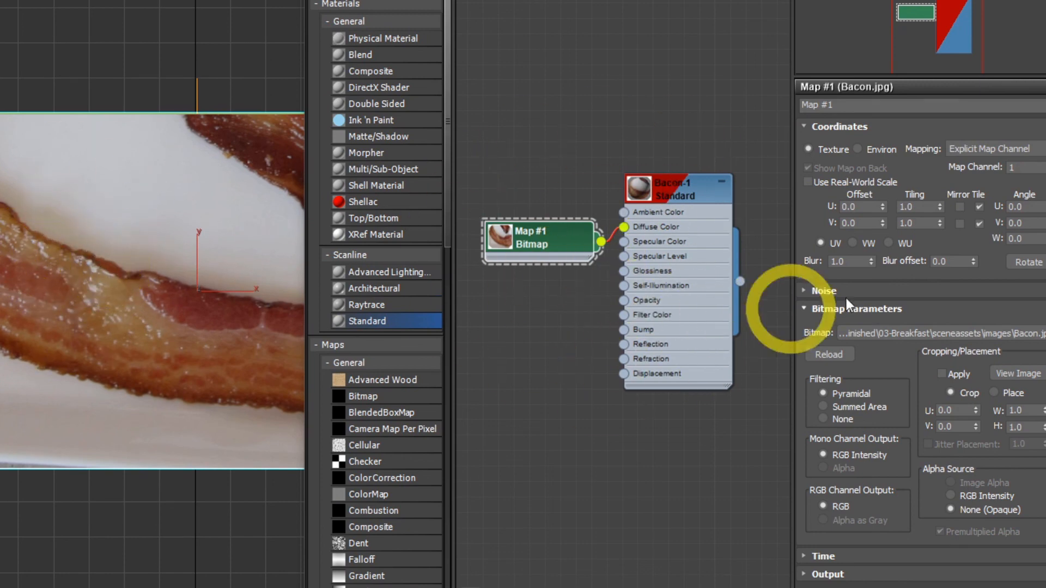
left_click_drag(883, 206, 784, 206)
type("0")
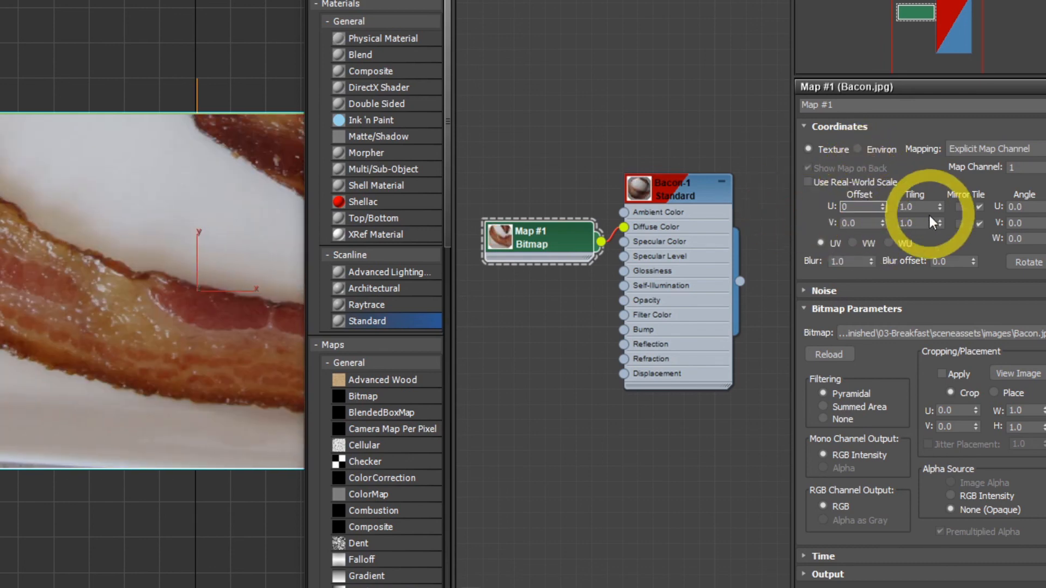
key("Return")
- Try a U tiling of 5.6 on the Bacon.jpg bitmap and restore it to 1.0
left_click(941, 205)
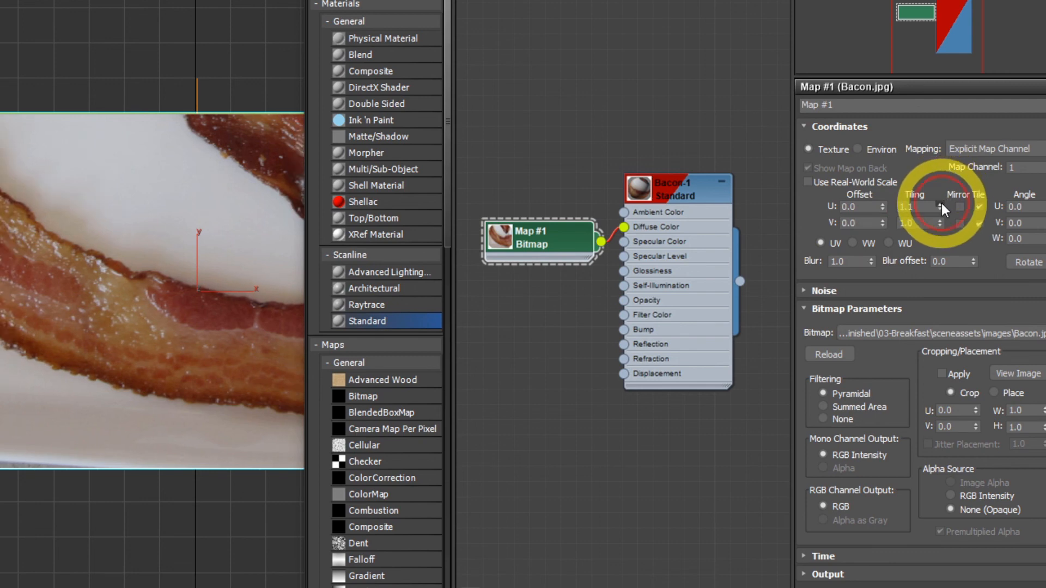
left_click_drag(941, 203, 863, 207)
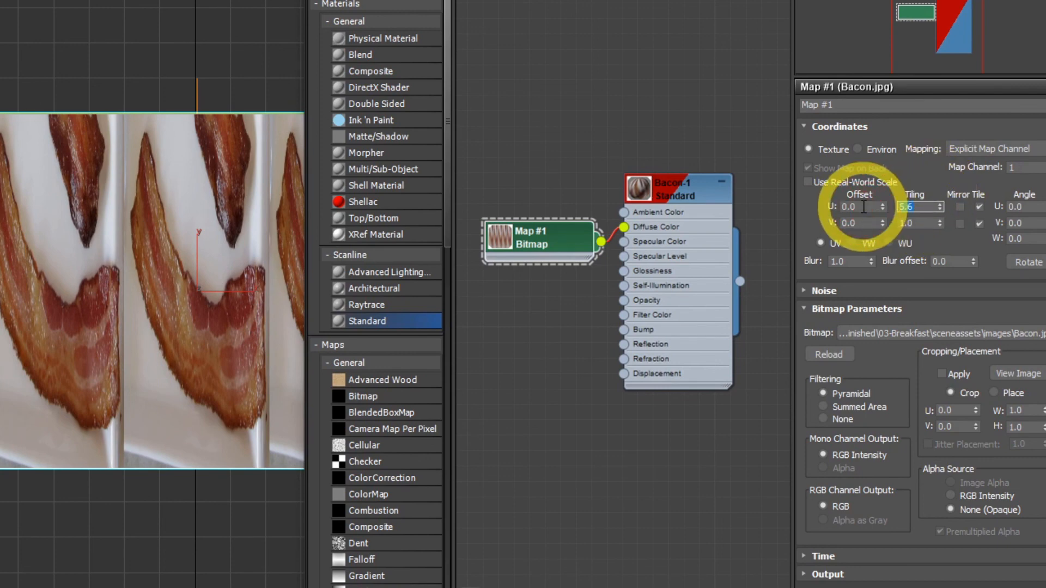
key("Return")
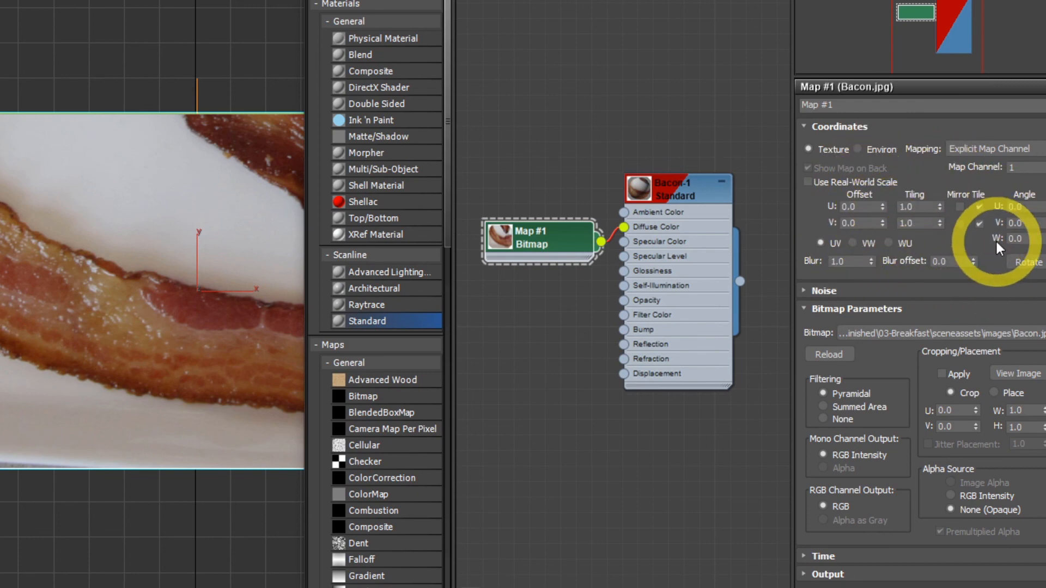
- Enable Use Real-World Scale for the Bacon.jpg bitmap
left_click(863, 182)
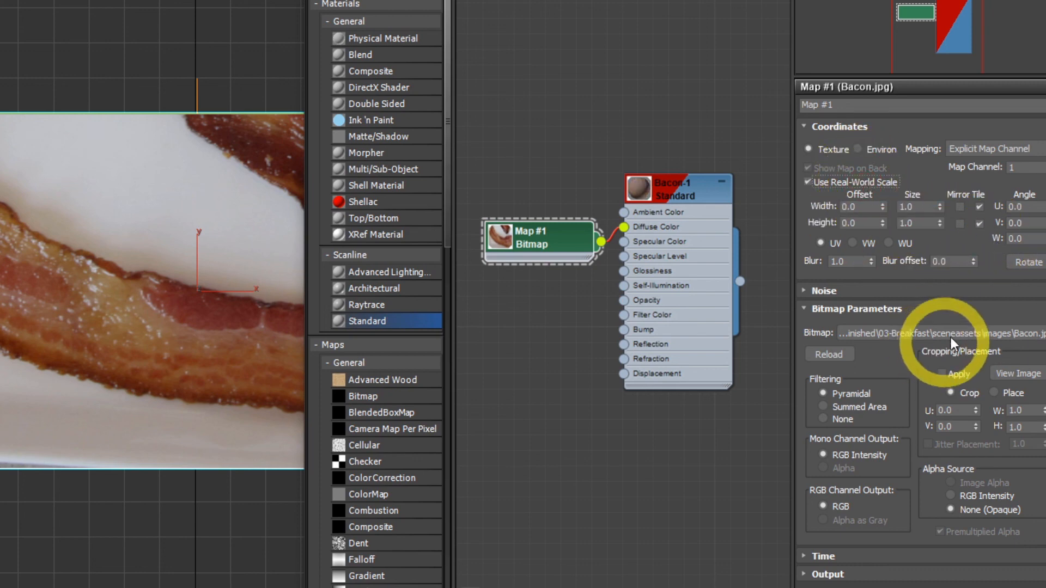